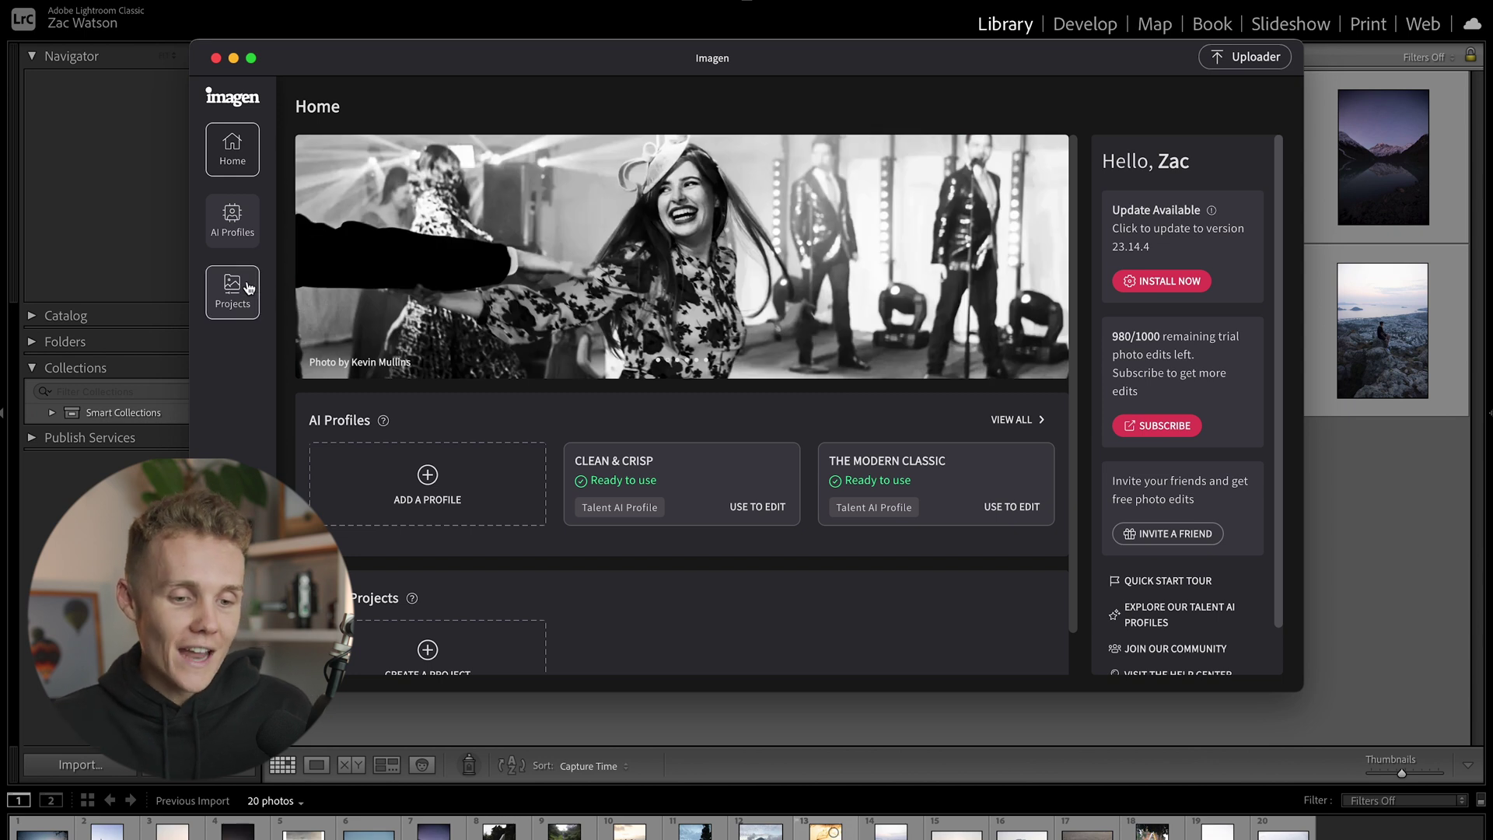
- Start a new Imagen project from the Clean & Crisp Talent AI profile
{"action": "left_click", "coordinate": [250, 226]}
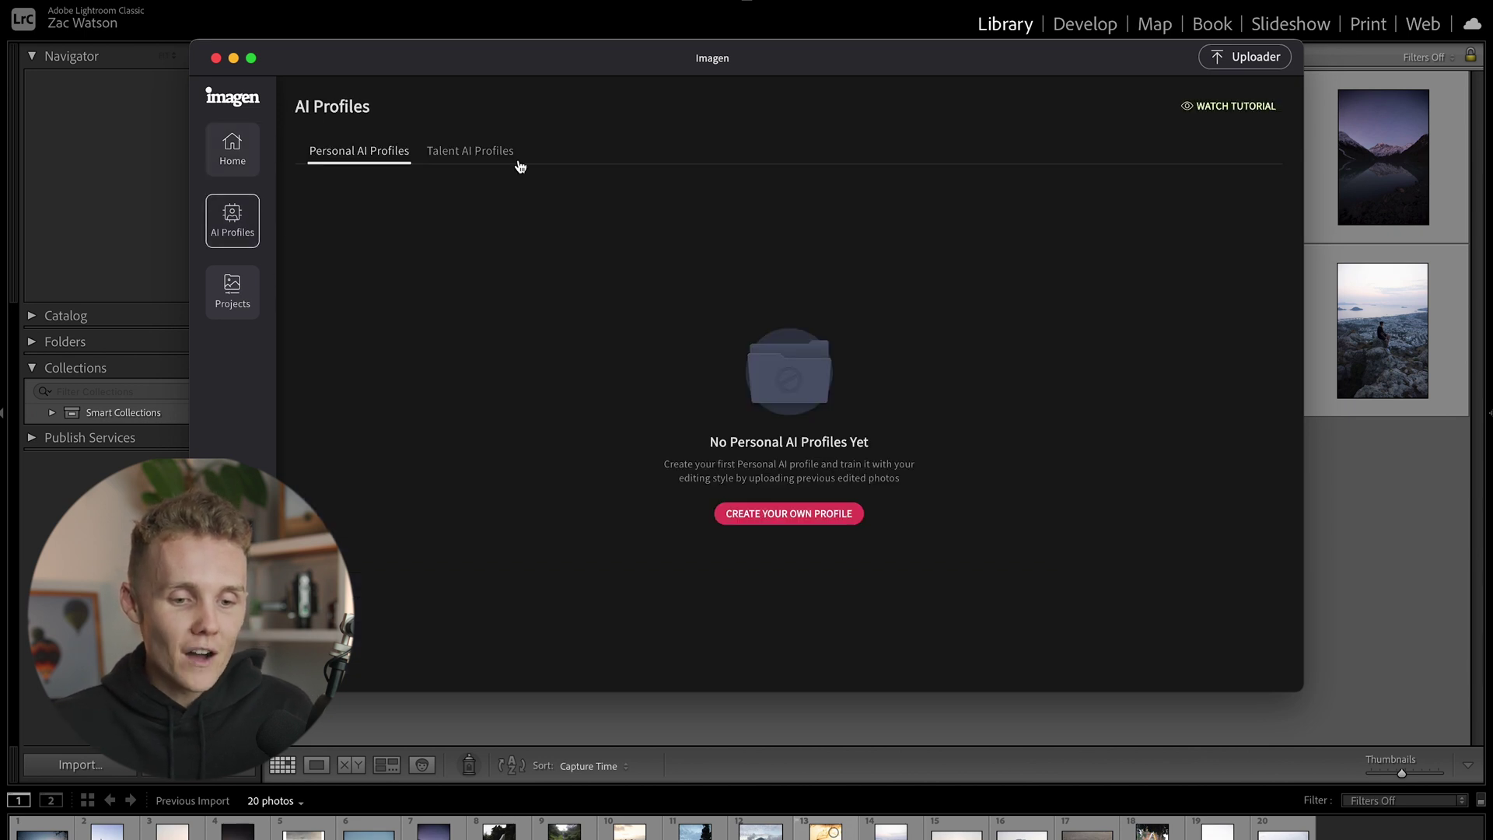
{"action": "left_click", "coordinate": [491, 156]}
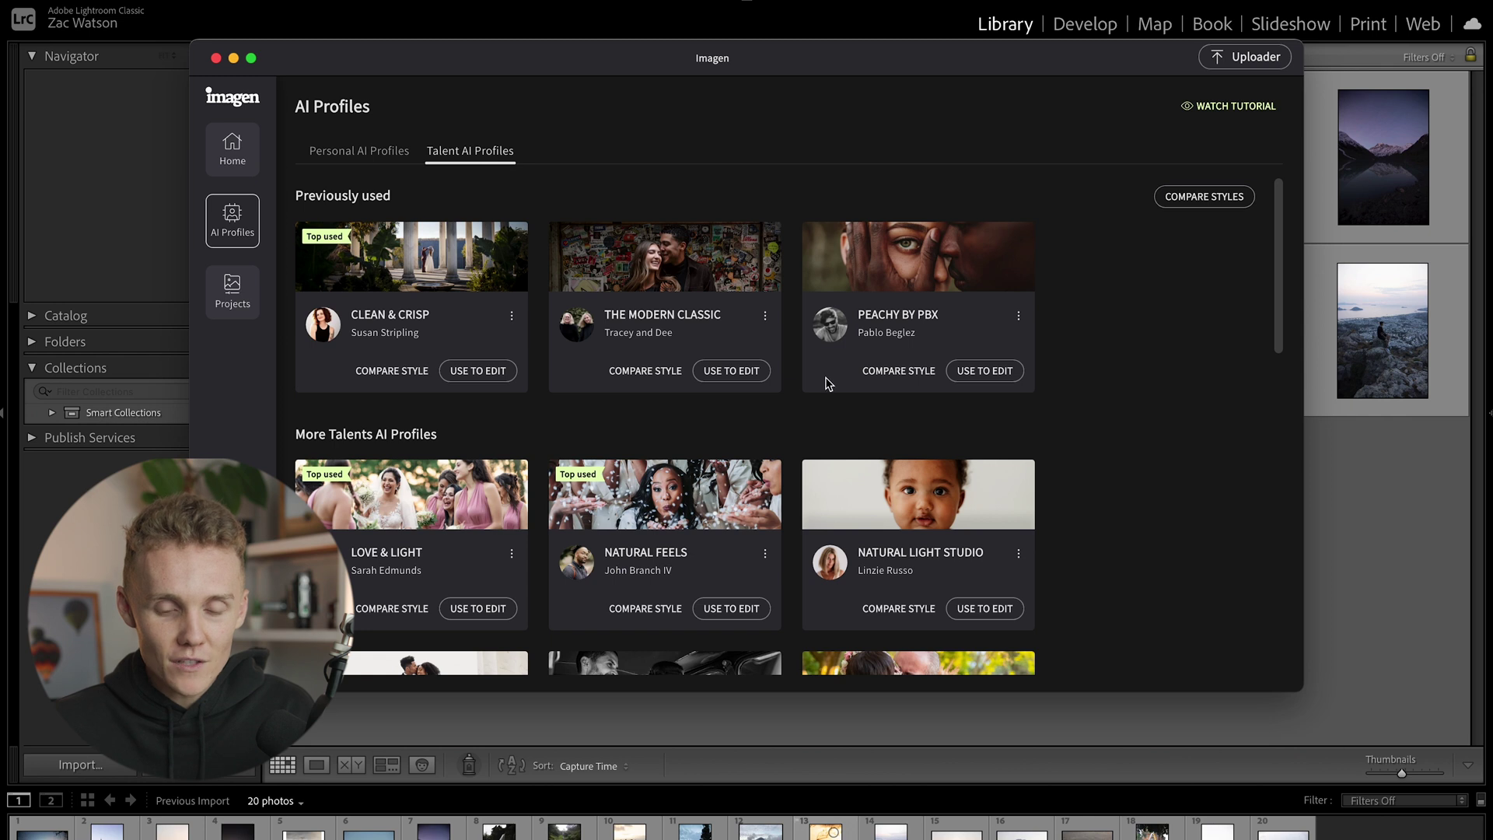
{"action": "scroll", "coordinate": [949, 512], "scroll_direction": "down", "scroll_amount": 1}
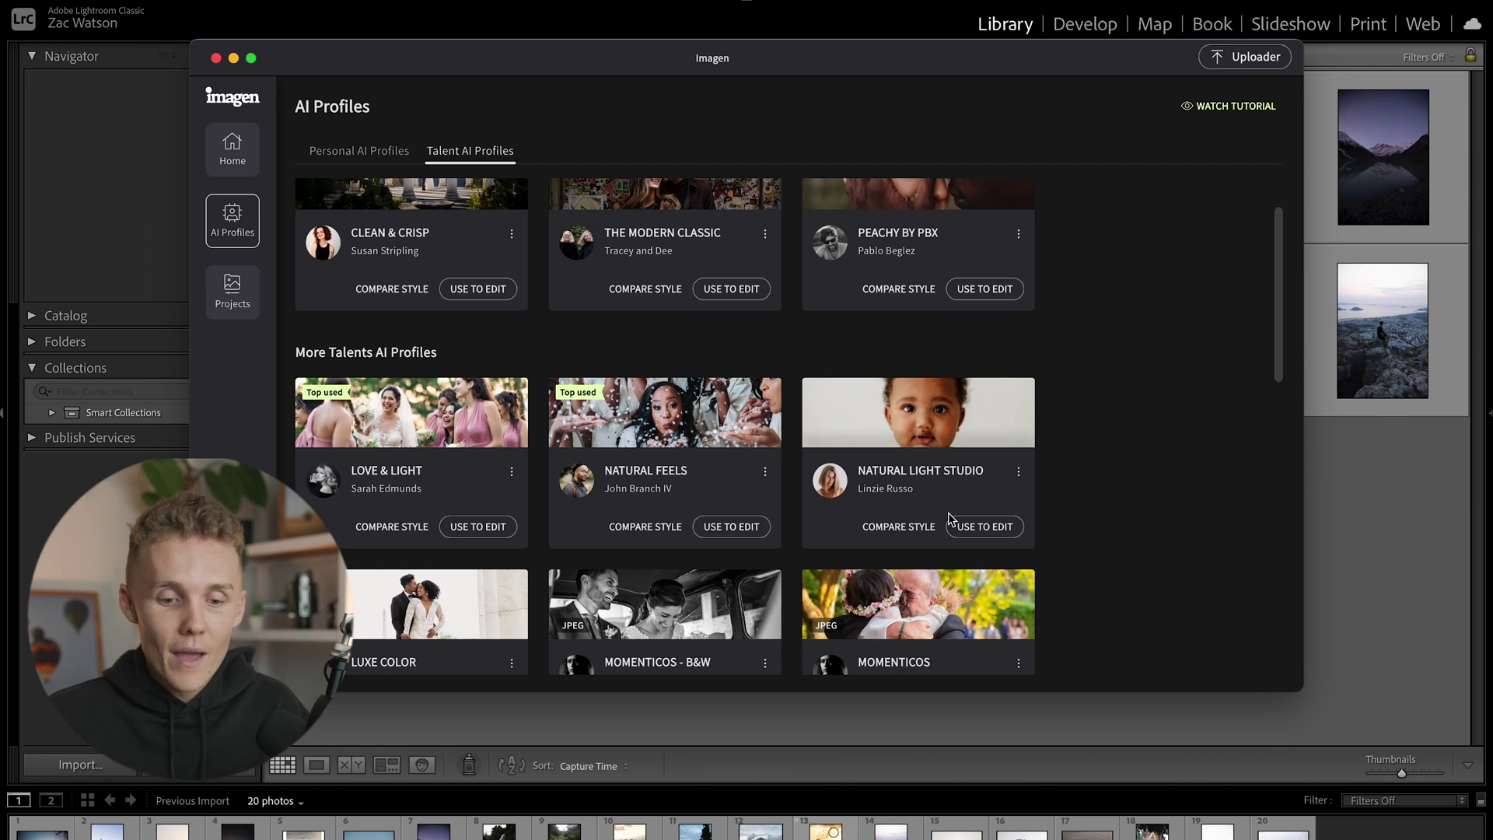
{"action": "scroll", "coordinate": [948, 520], "scroll_direction": "down", "scroll_amount": 2}
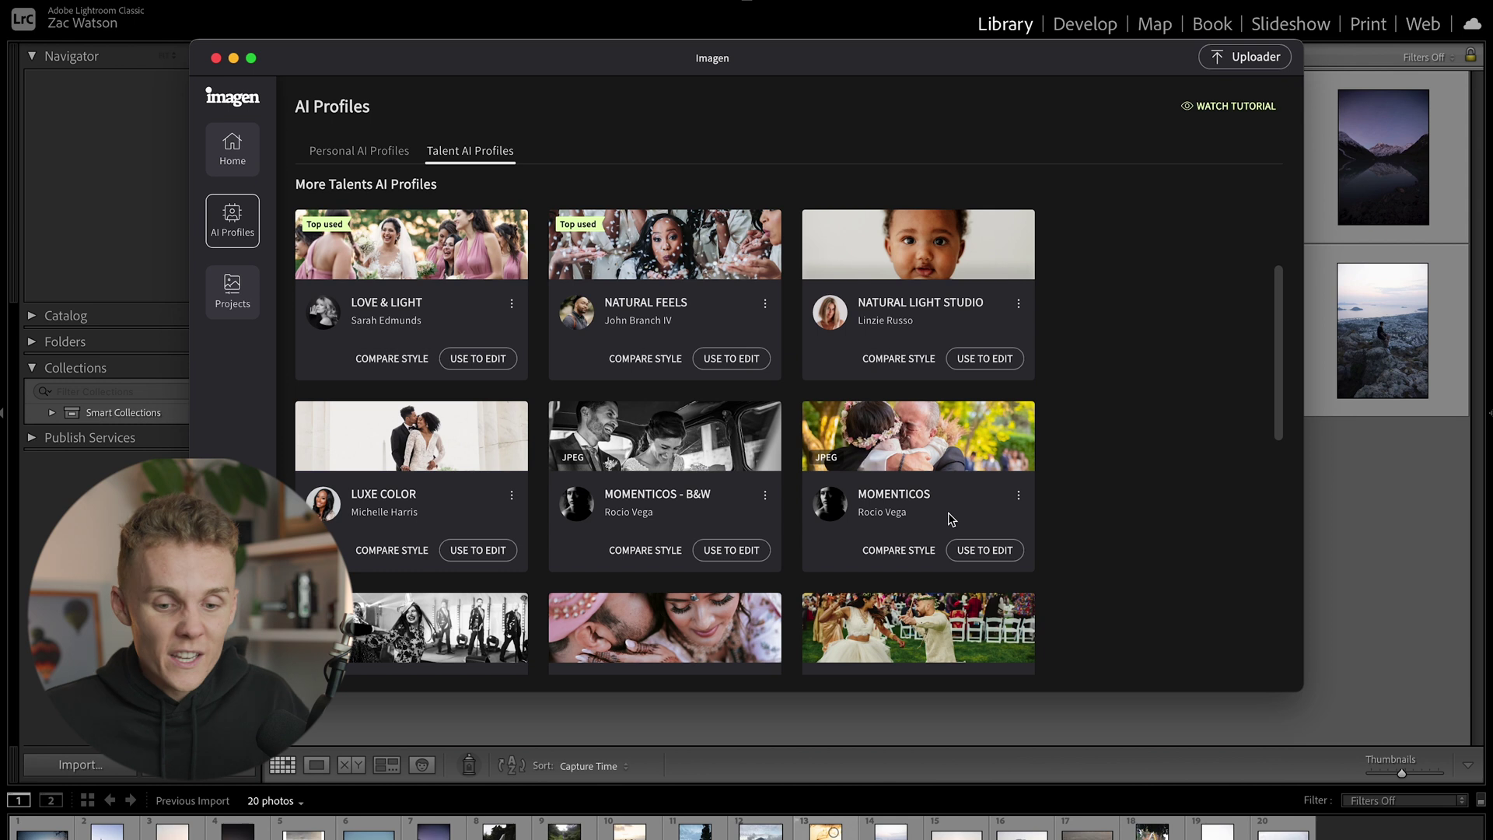
{"action": "scroll", "coordinate": [542, 365], "scroll_direction": "up", "scroll_amount": 3}
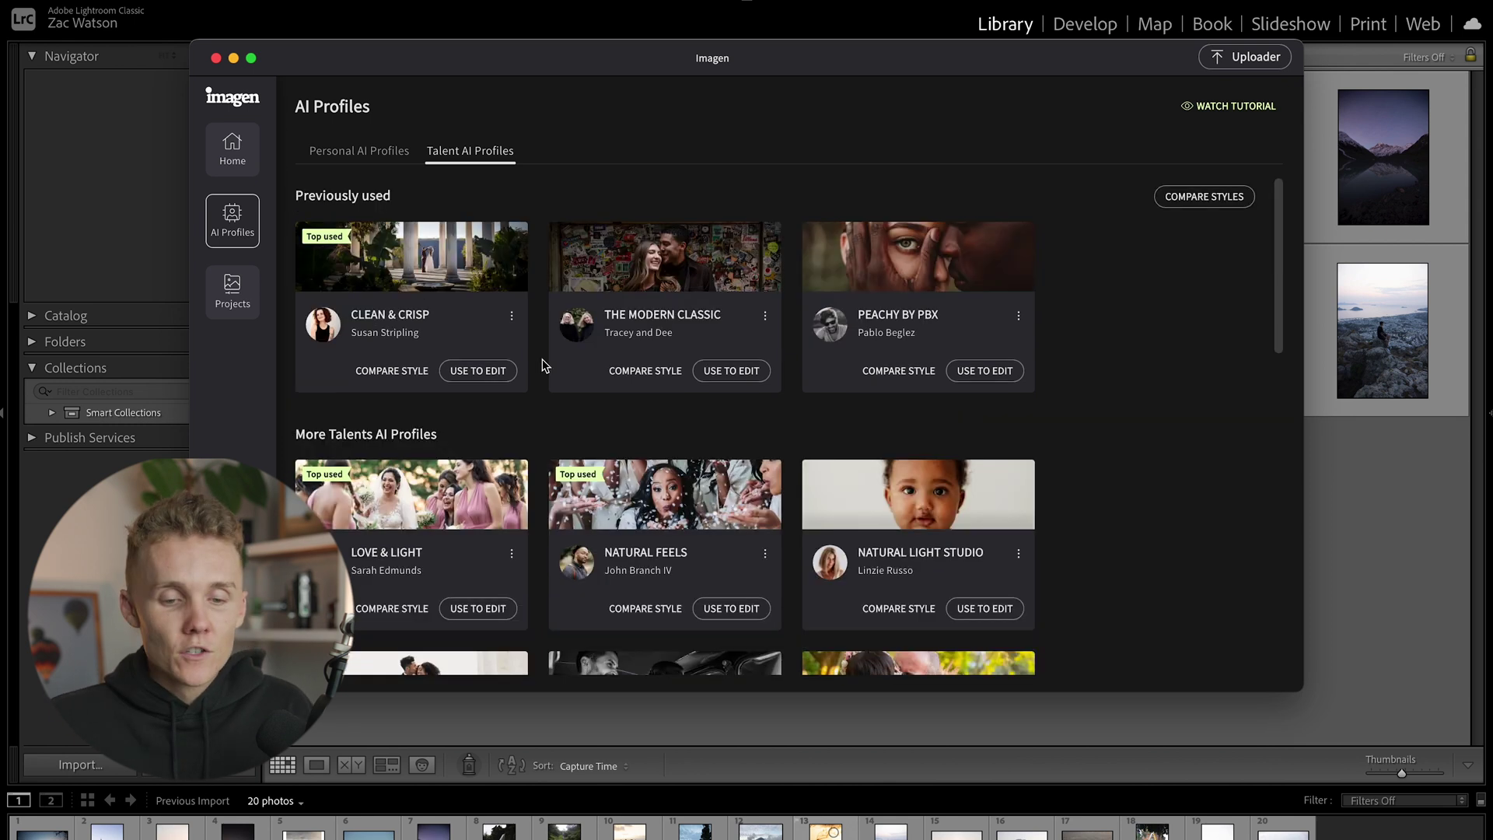
{"action": "left_click", "coordinate": [489, 372]}
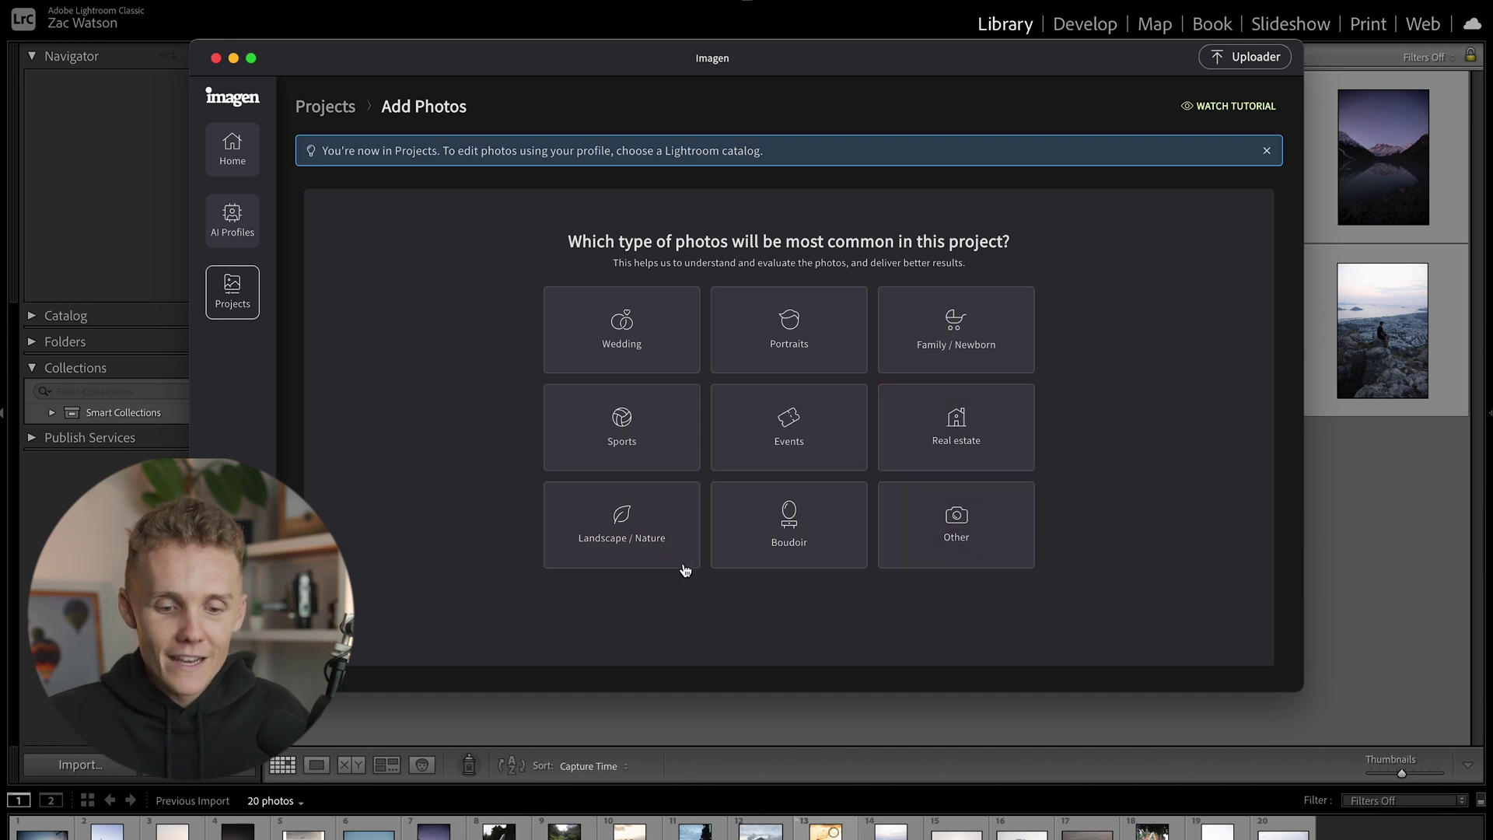
- Choose Landscape / Nature and load the Imagen - Travel Test.lrcat catalog into the project
{"action": "left_click", "coordinate": [631, 546]}
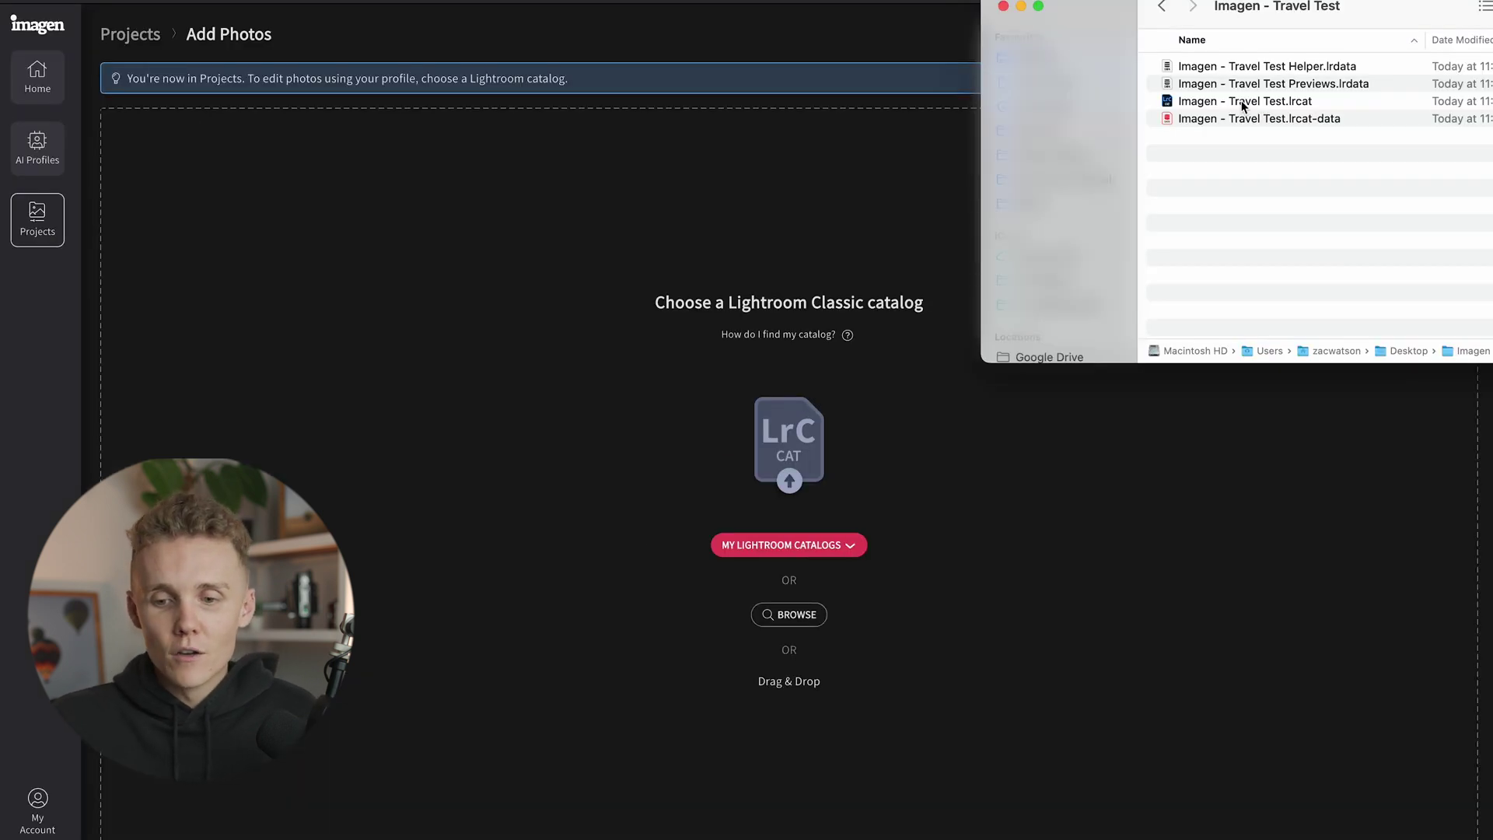
{"action": "left_click_drag", "start_coordinate": [1243, 107], "coordinate": [778, 416]}
{"action": "left_click", "coordinate": [779, 417]}
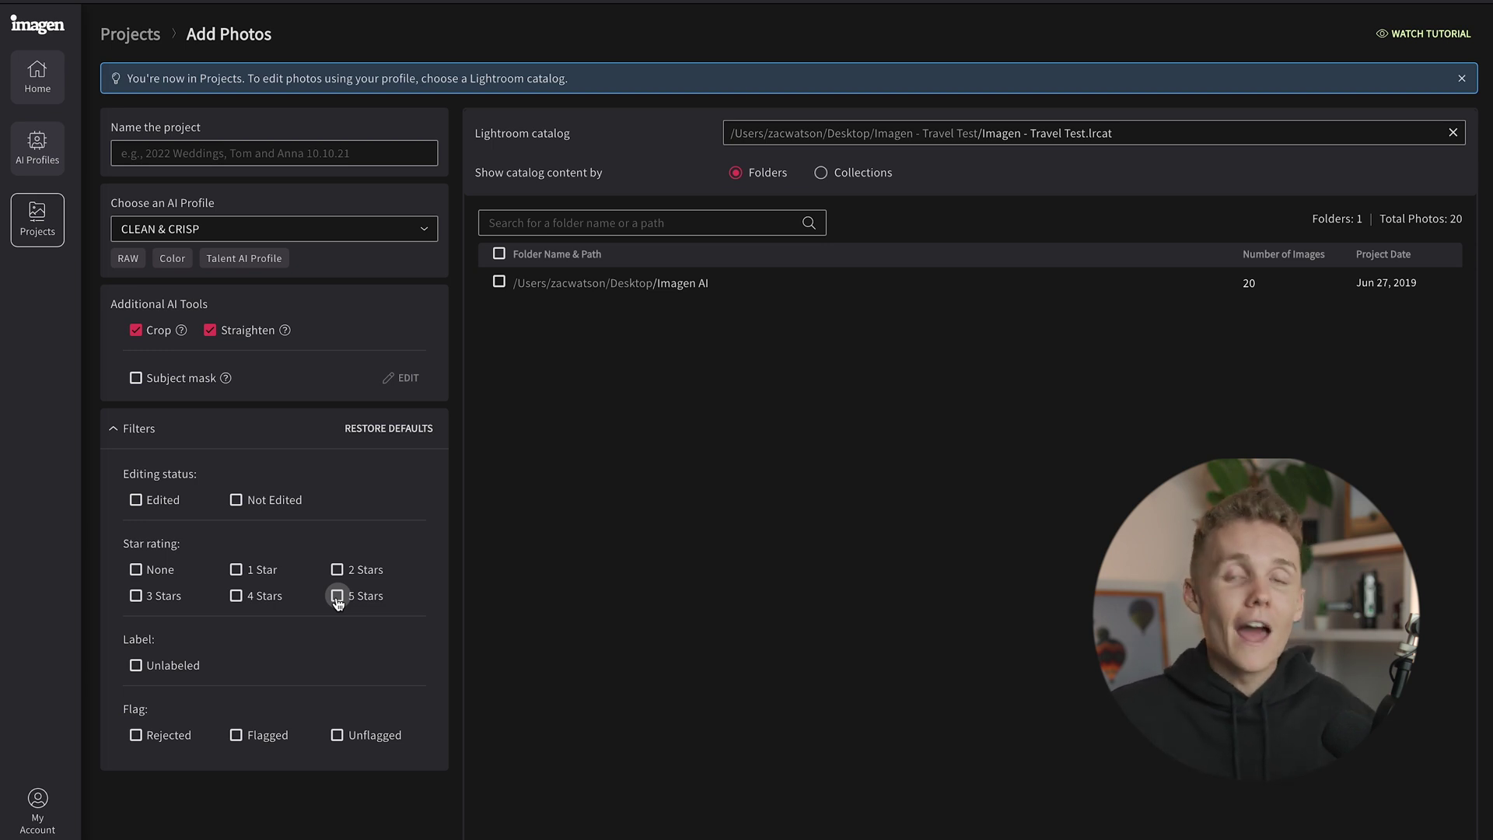
- Include the Imagen AI folder's 20 photos, name the project 'Imagen AI Test', and submit it
{"action": "left_click", "coordinate": [498, 283]}
{"action": "left_click", "coordinate": [498, 282]}
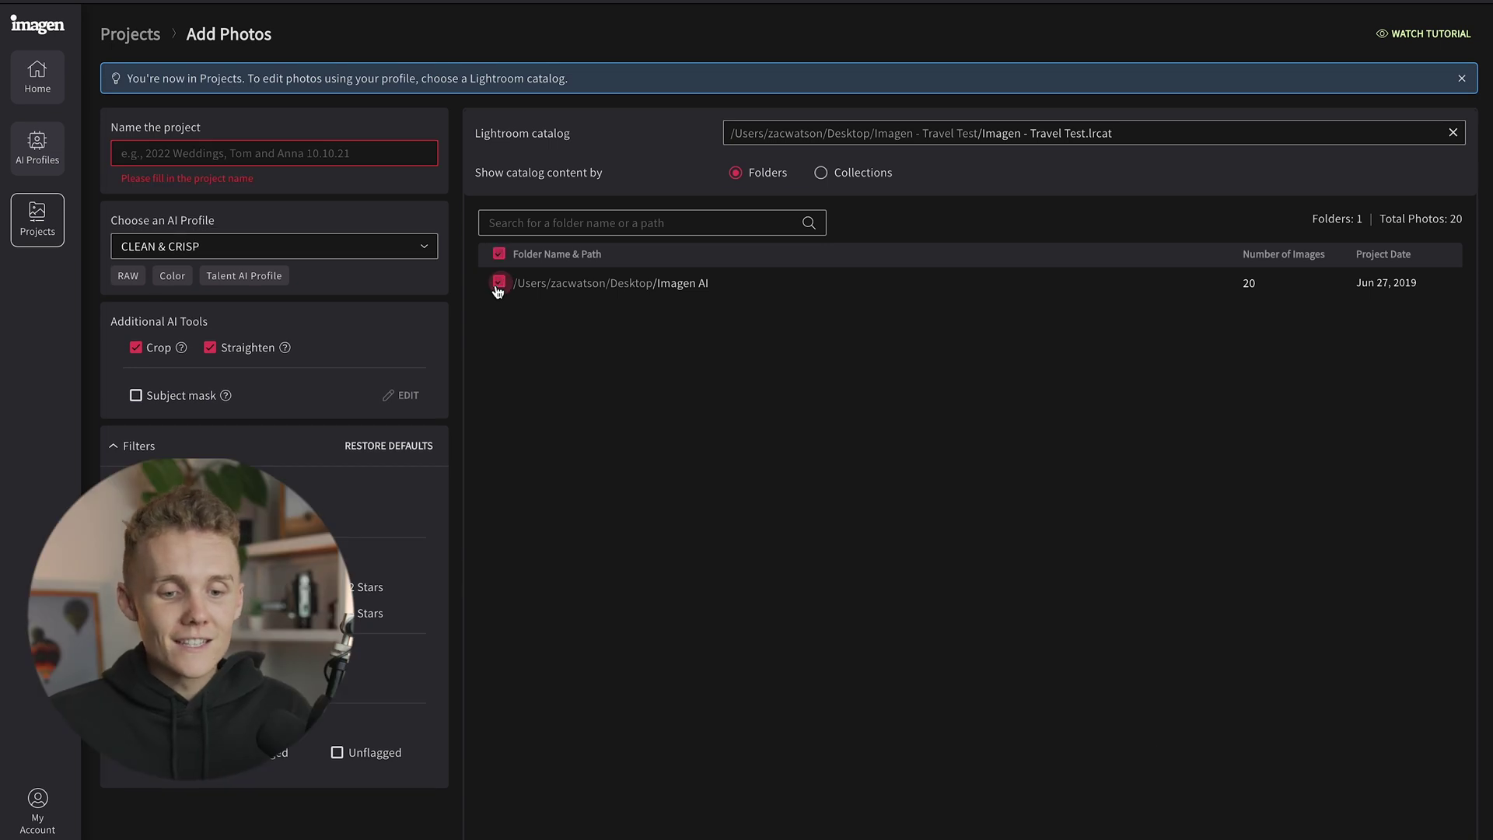
{"action": "left_click", "coordinate": [336, 154]}
{"action": "type", "text": "Ima"}
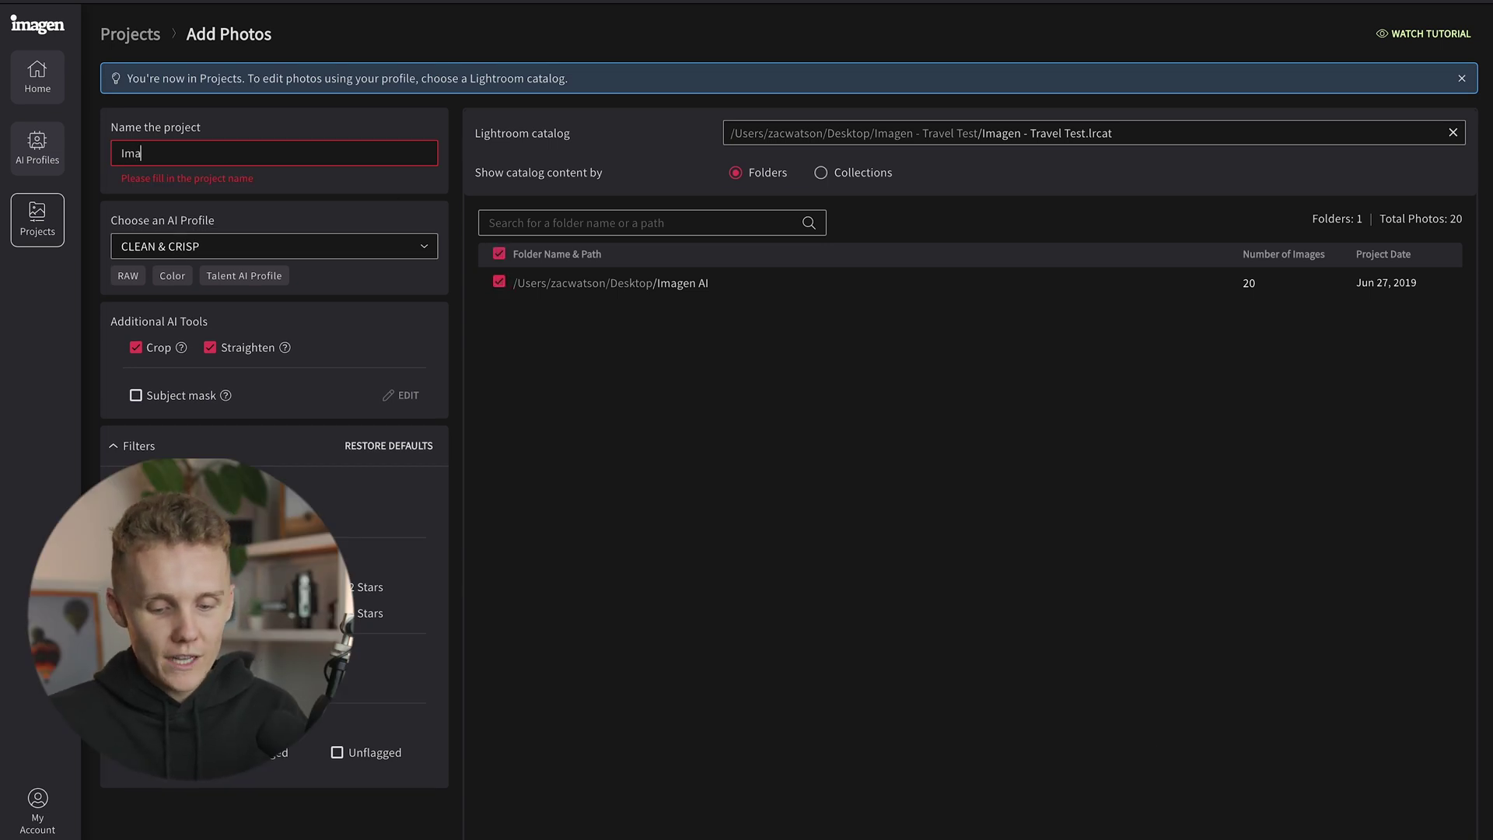
{"action": "type", "text": "gen AI Test"}
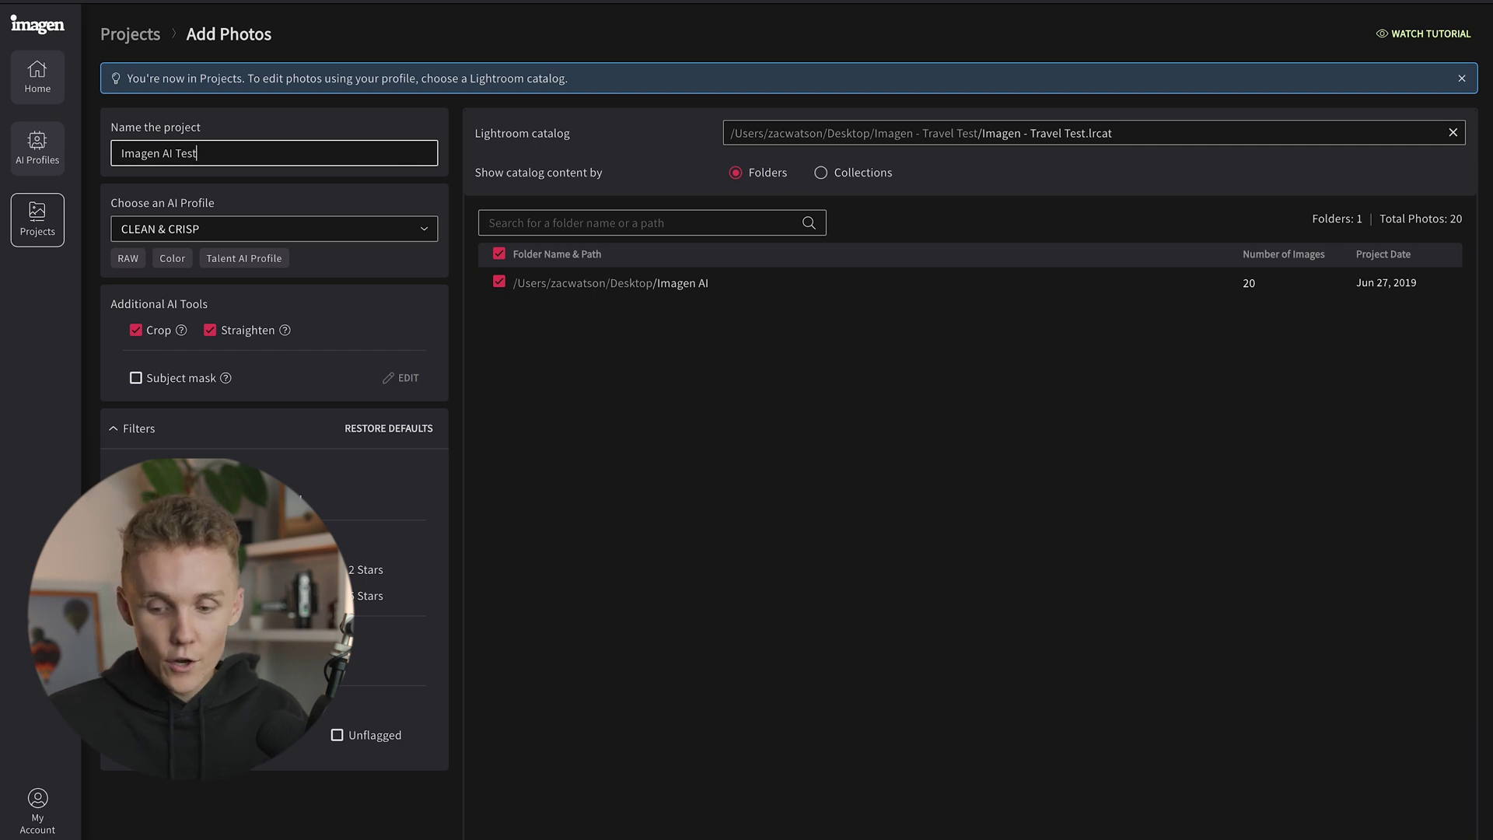
{"action": "key", "text": "Return"}
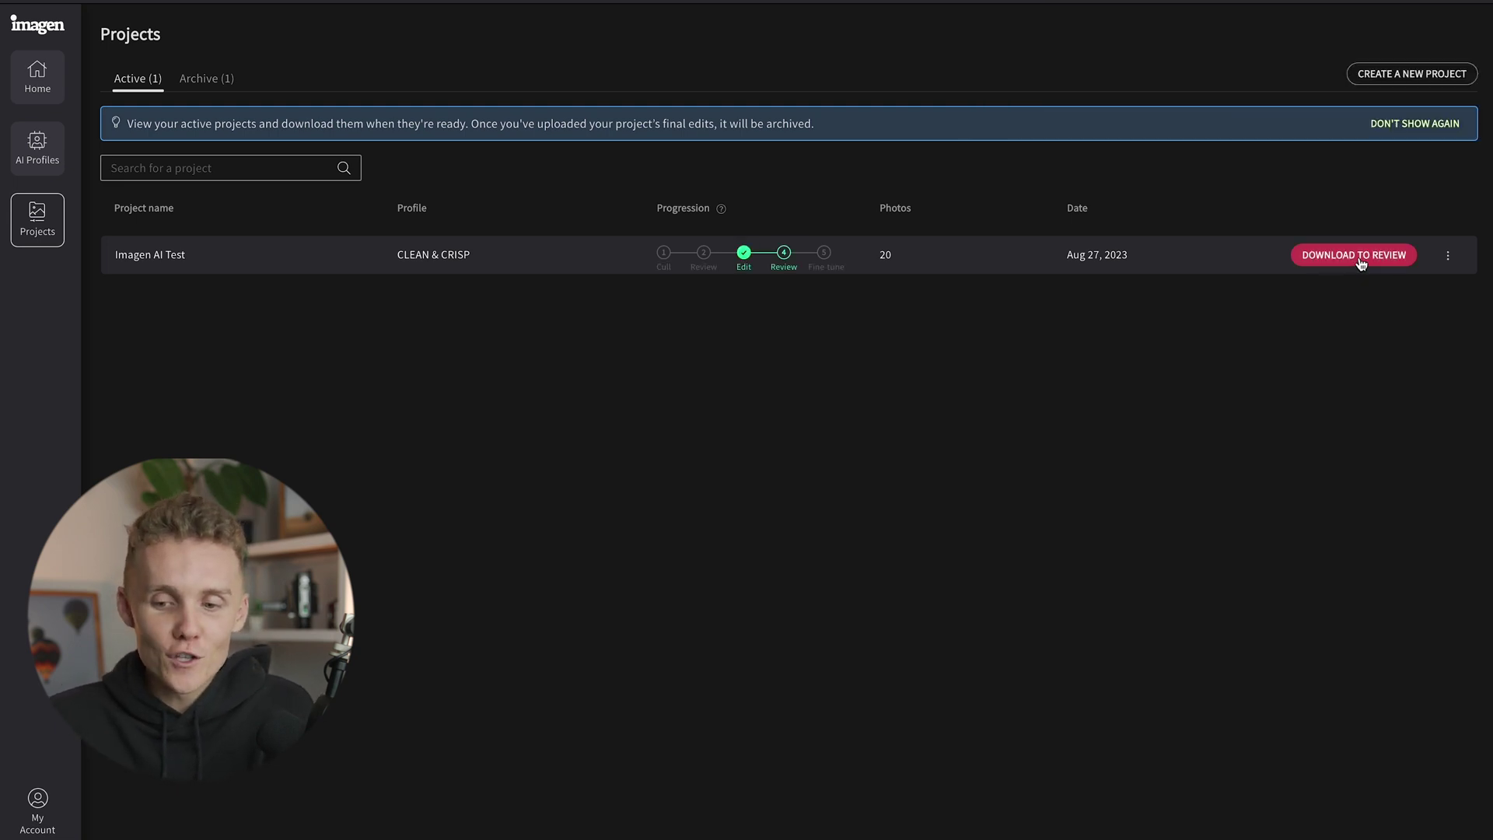
- Download the AI edits for all 20 photos and reopen the catalog in Lightroom Classic
{"action": "left_click", "coordinate": [1360, 261]}
{"action": "left_click", "coordinate": [934, 555]}
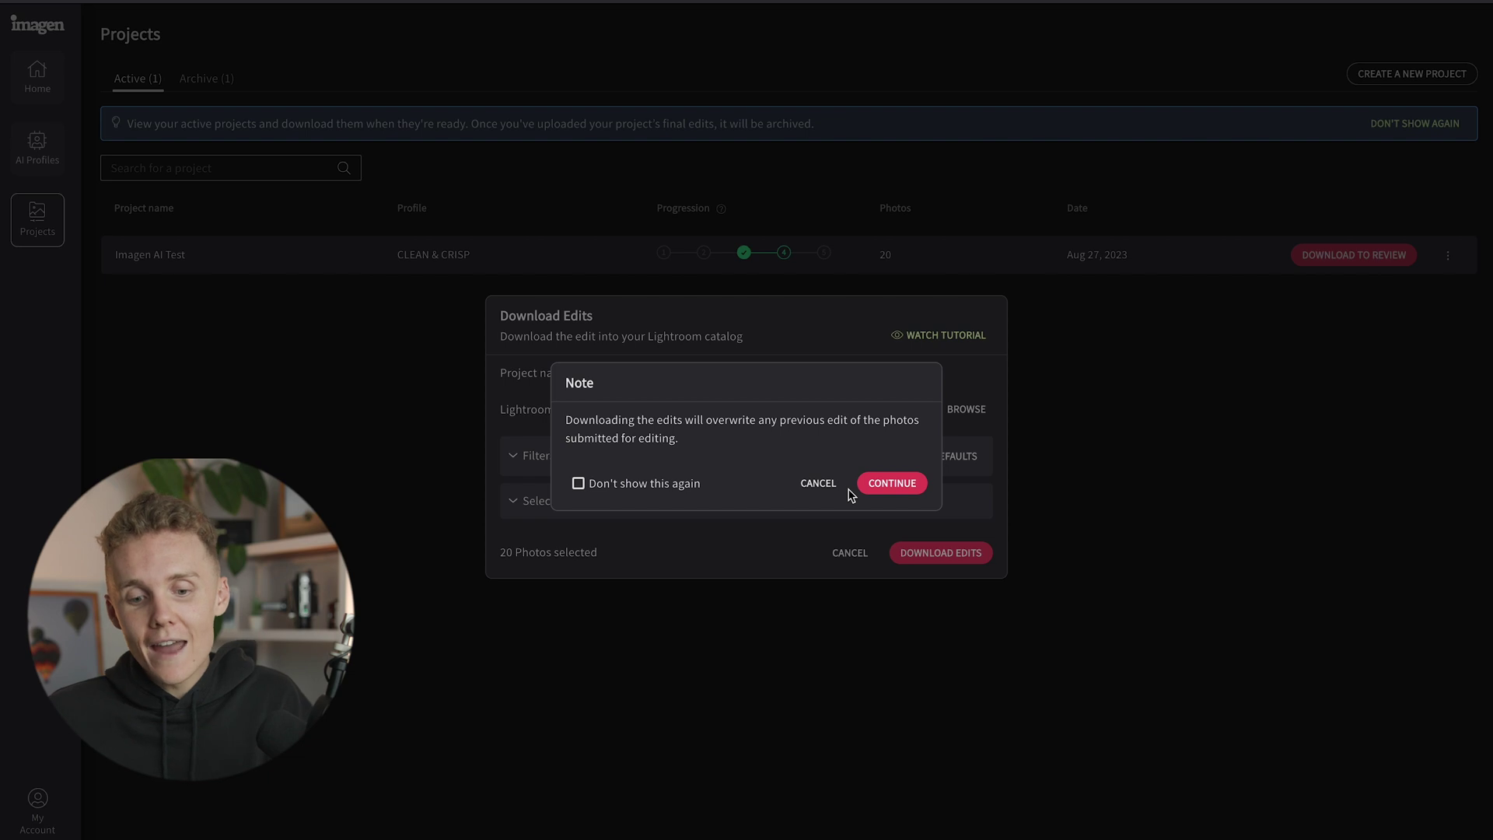
{"action": "left_click", "coordinate": [892, 483]}
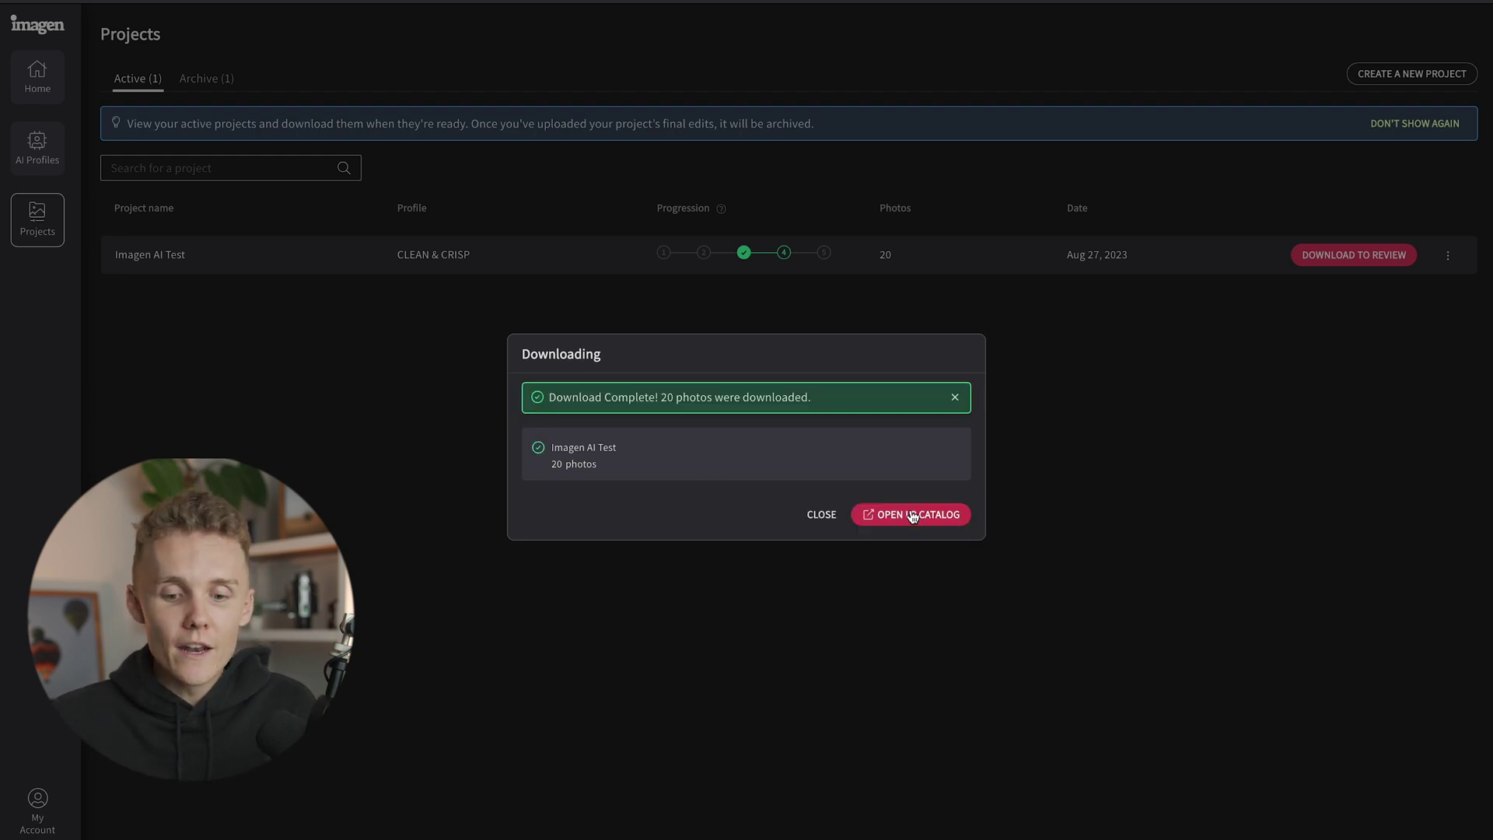
{"action": "left_click", "coordinate": [916, 513]}
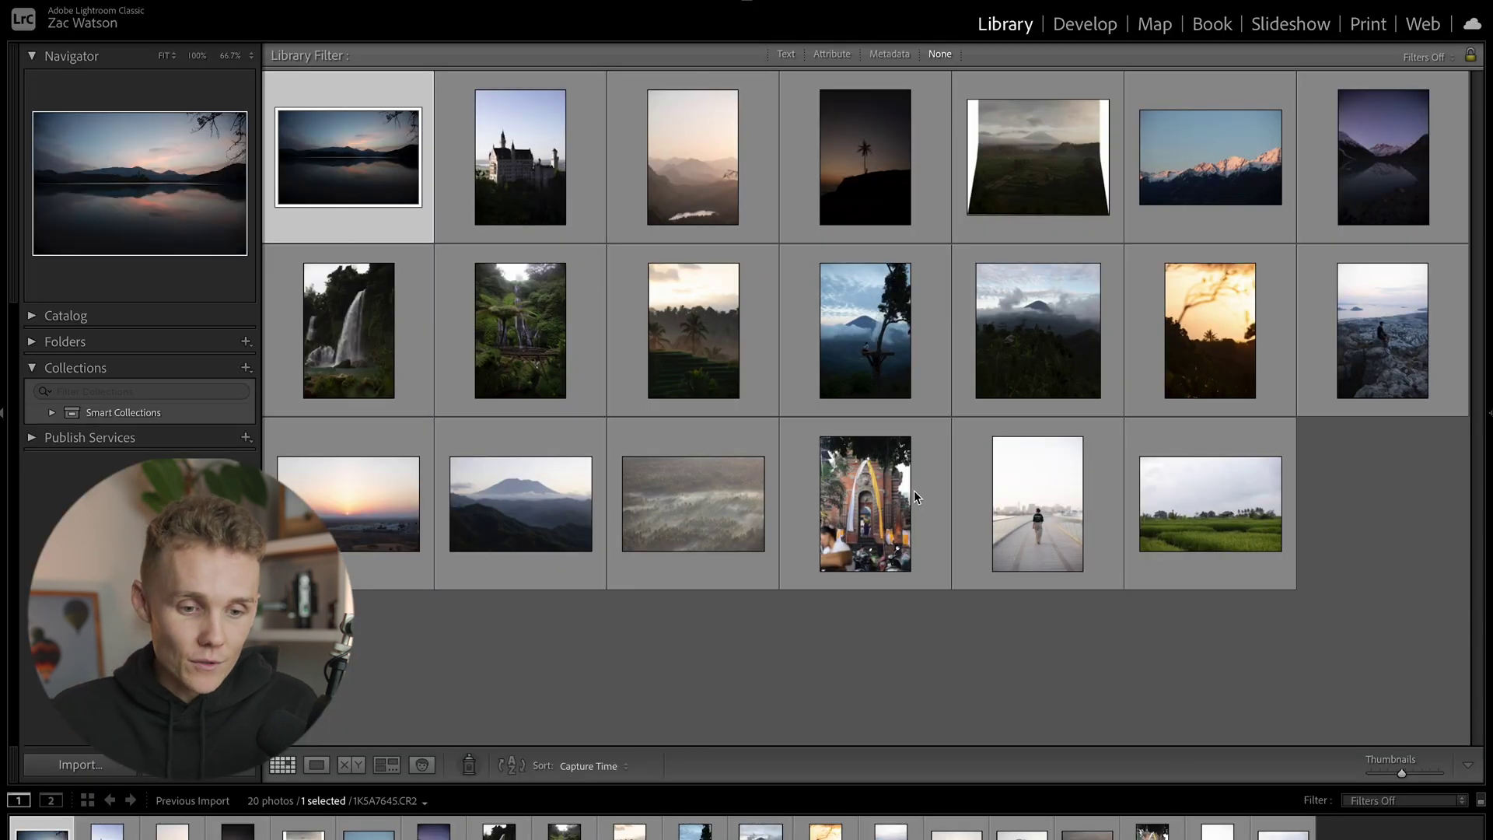
- Review the lake photo in Develop, trying Blue saturation -54 then undoing it, and compare before/after
{"action": "left_click", "coordinate": [1076, 30]}
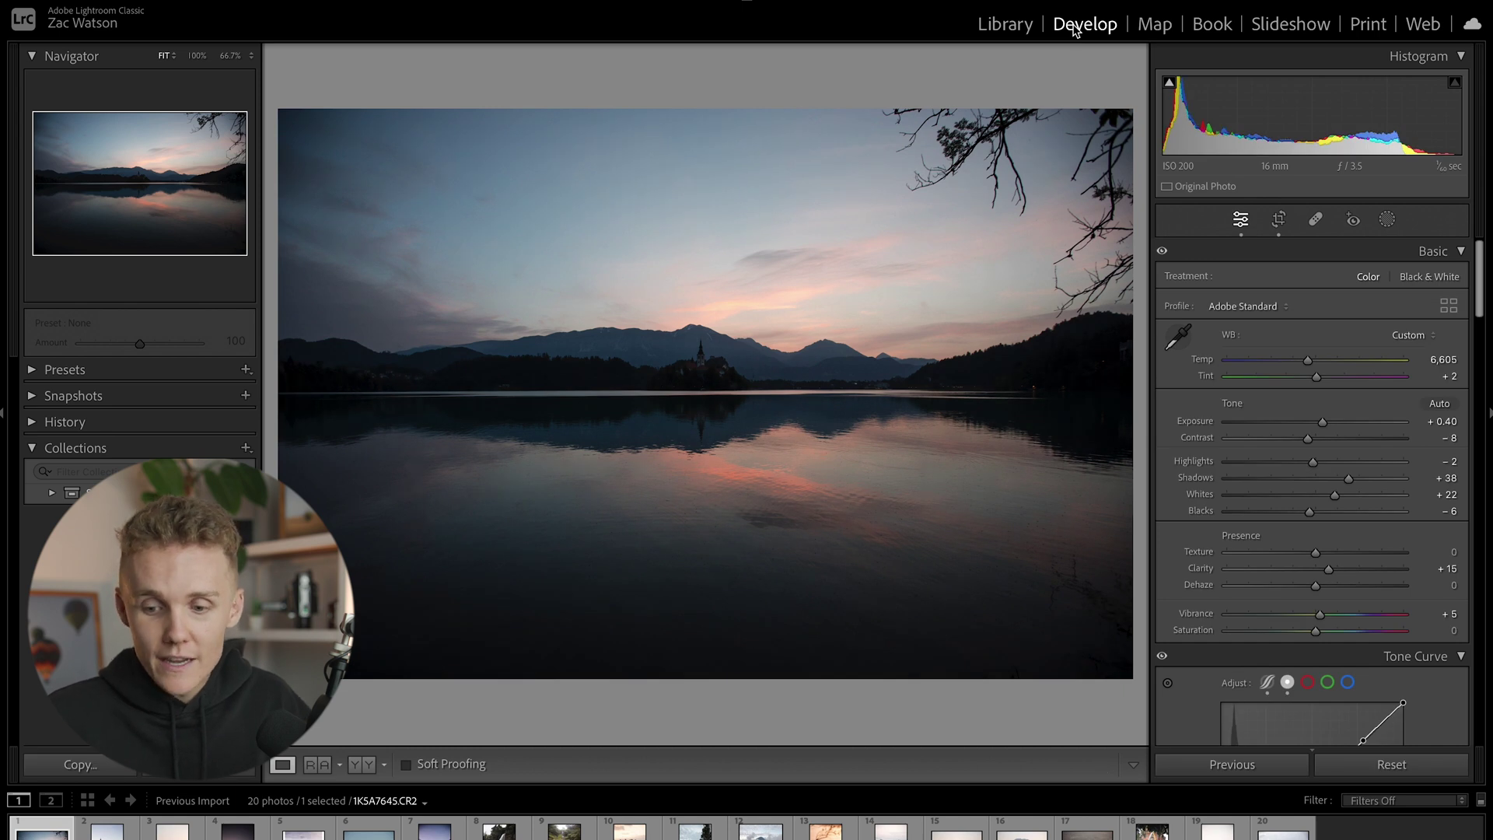
{"action": "scroll", "coordinate": [1387, 586], "scroll_direction": "down", "scroll_amount": 6}
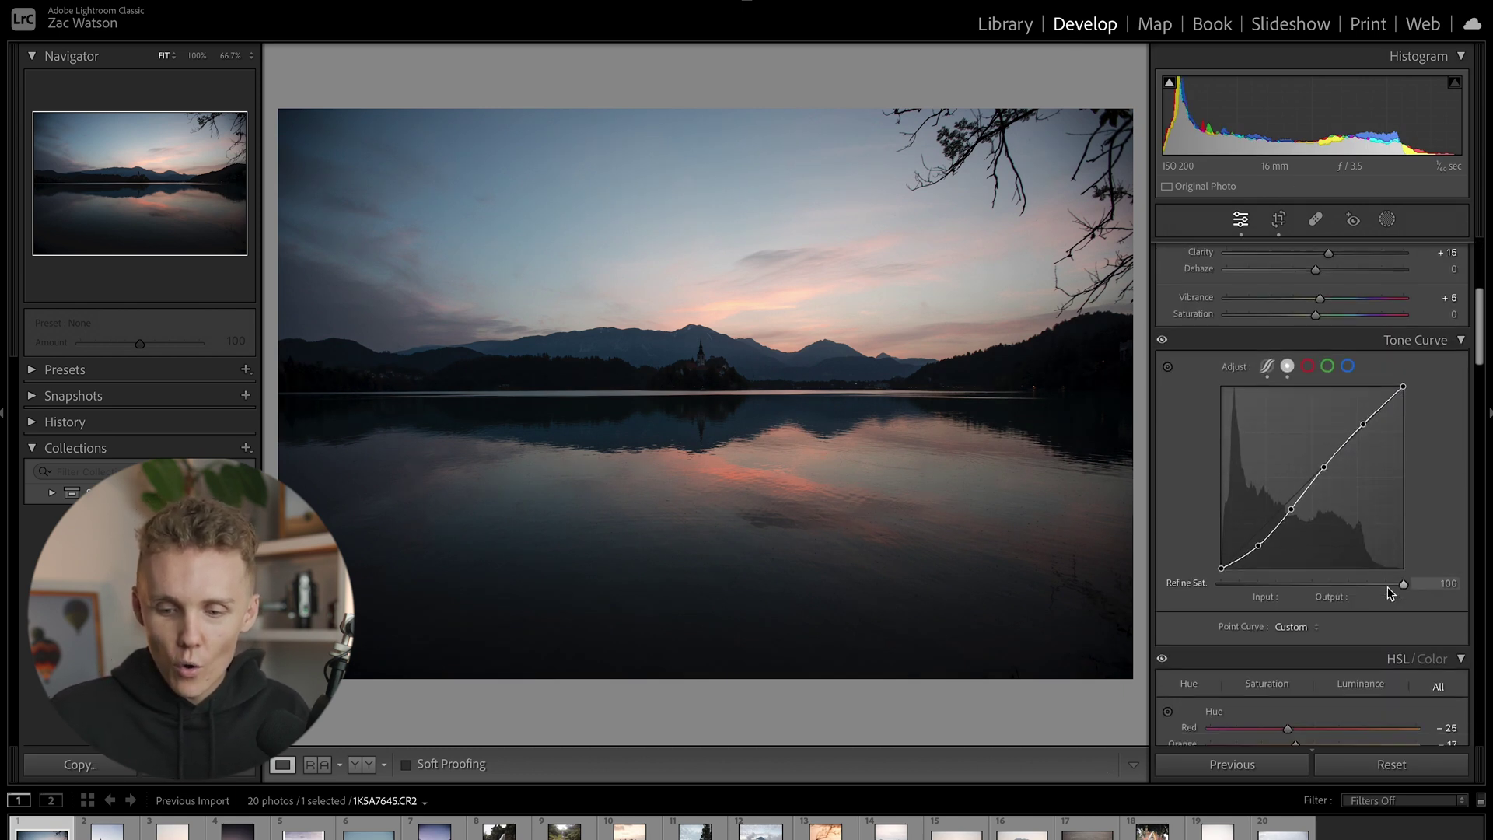
{"action": "scroll", "coordinate": [1387, 586], "scroll_direction": "down", "scroll_amount": 10}
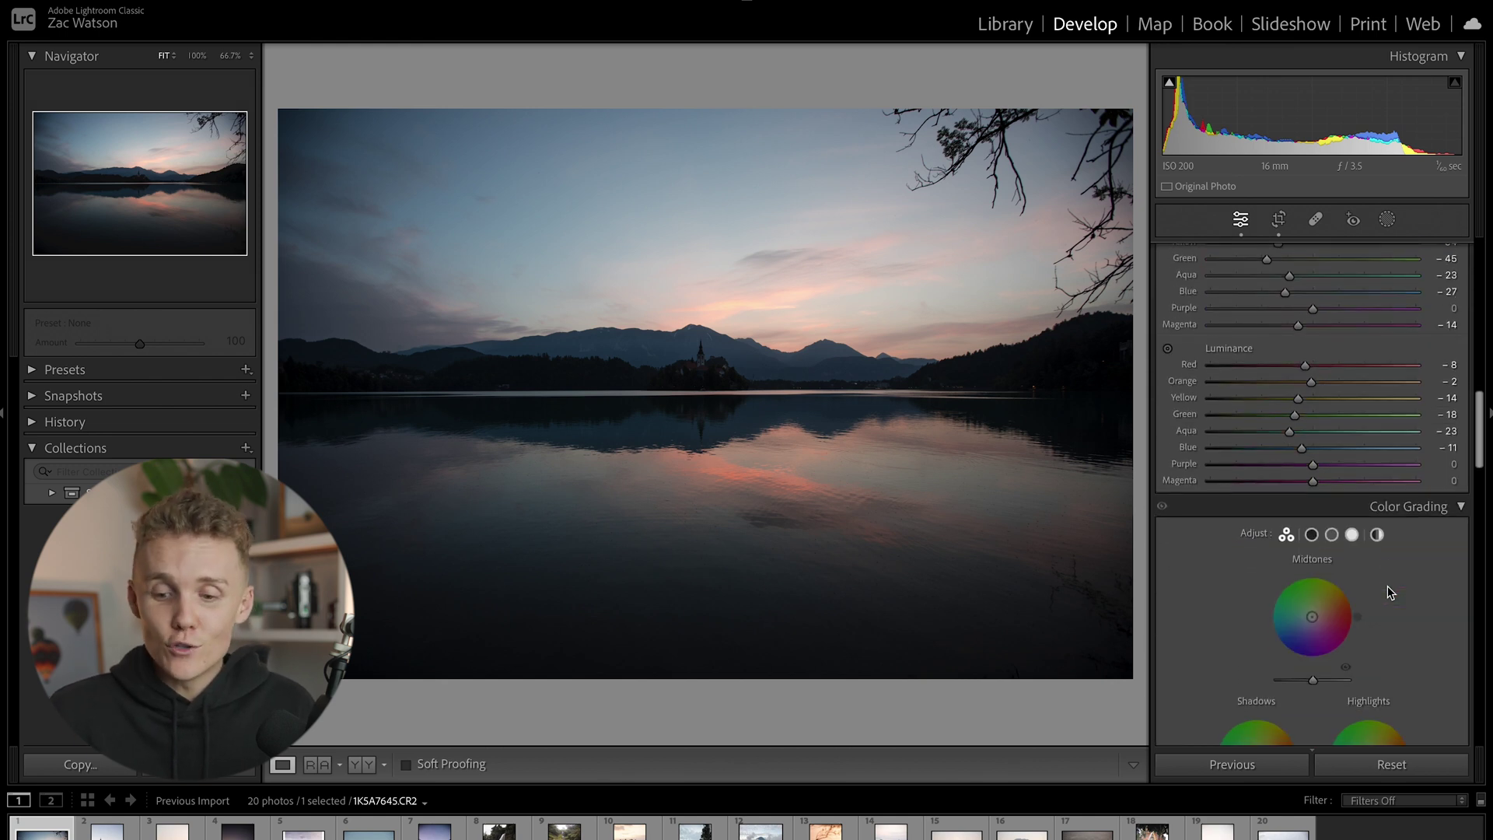
{"action": "scroll", "coordinate": [1389, 591], "scroll_direction": "down", "scroll_amount": 4}
{"action": "scroll", "coordinate": [1389, 591], "scroll_direction": "down", "scroll_amount": 5}
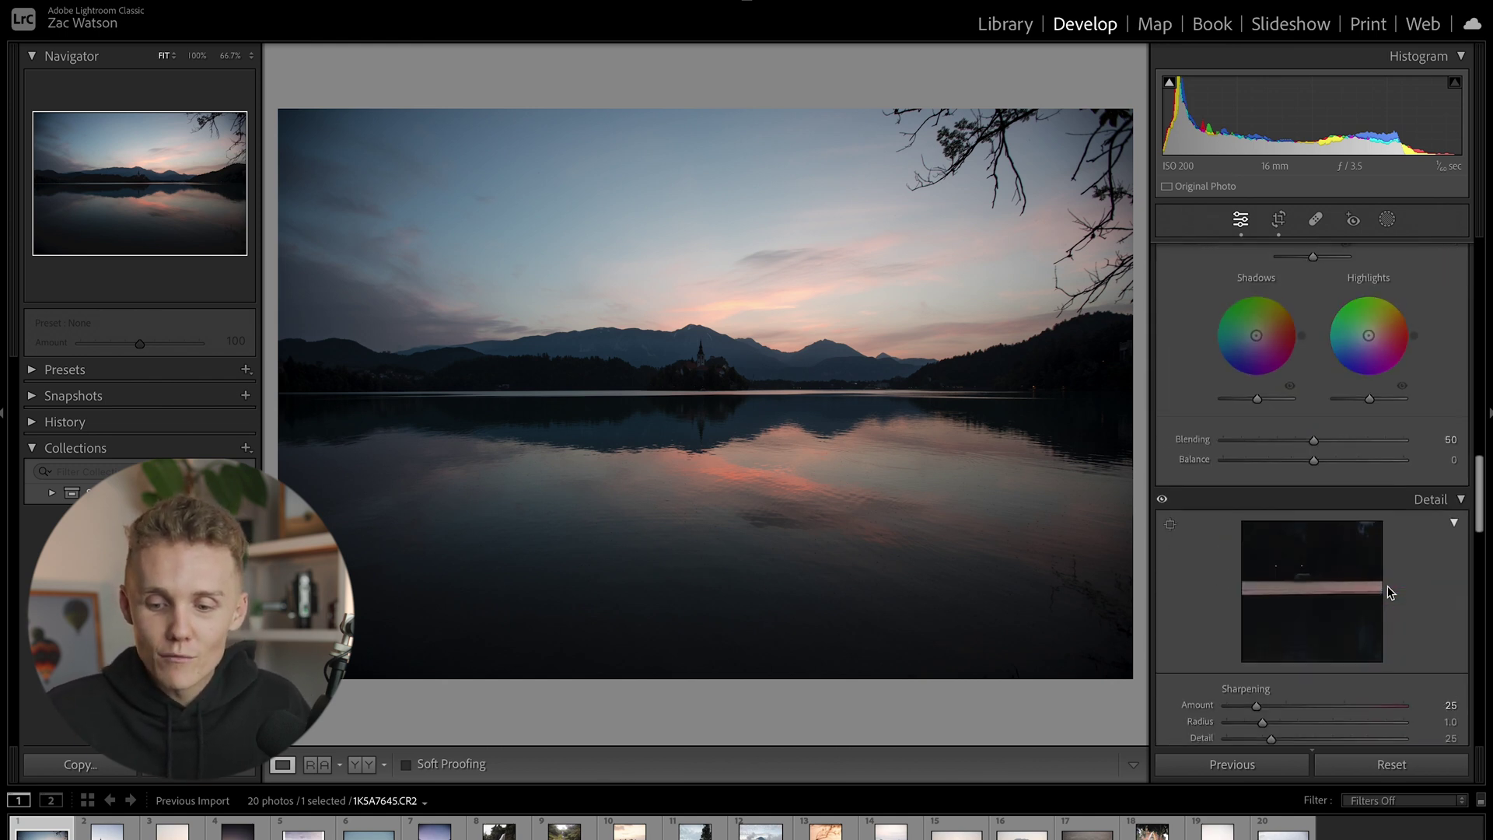
{"action": "scroll", "coordinate": [1387, 587], "scroll_direction": "down", "scroll_amount": 10}
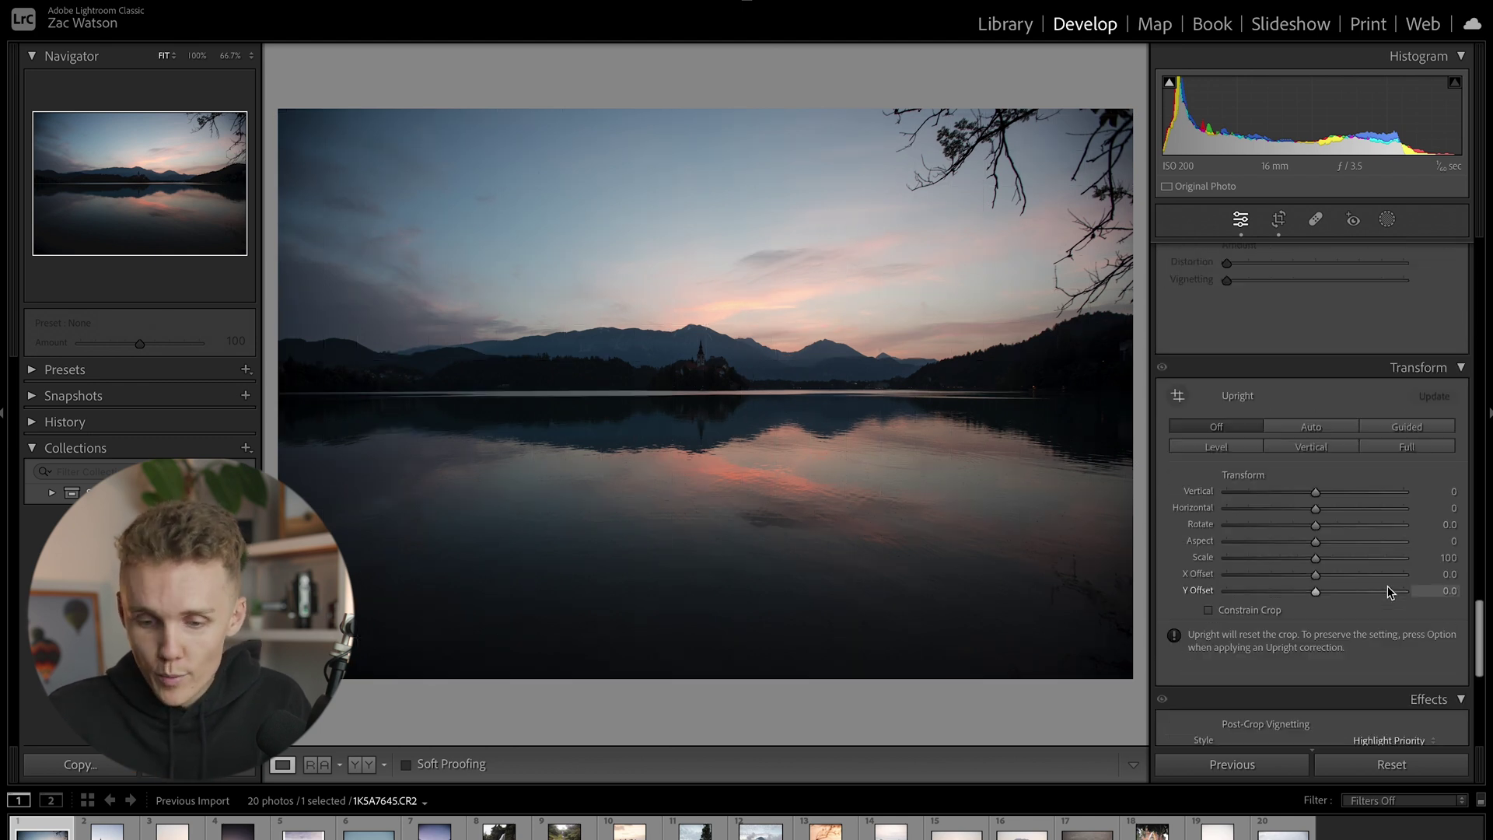
{"action": "scroll", "coordinate": [1387, 590], "scroll_direction": "down", "scroll_amount": 5}
{"action": "scroll", "coordinate": [1387, 591], "scroll_direction": "up", "scroll_amount": 10}
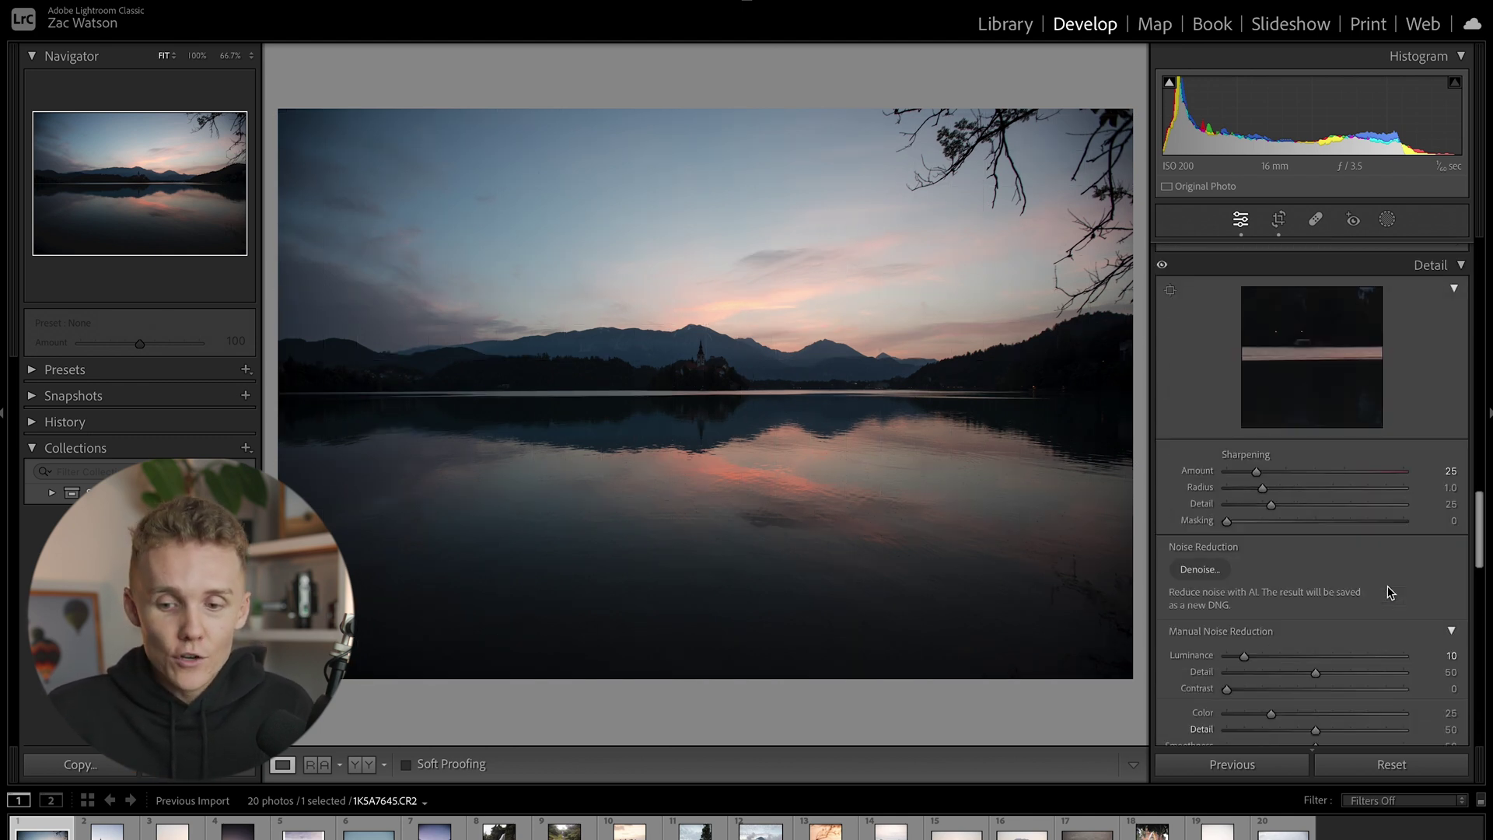
{"action": "scroll", "coordinate": [1387, 586], "scroll_direction": "up", "scroll_amount": 10}
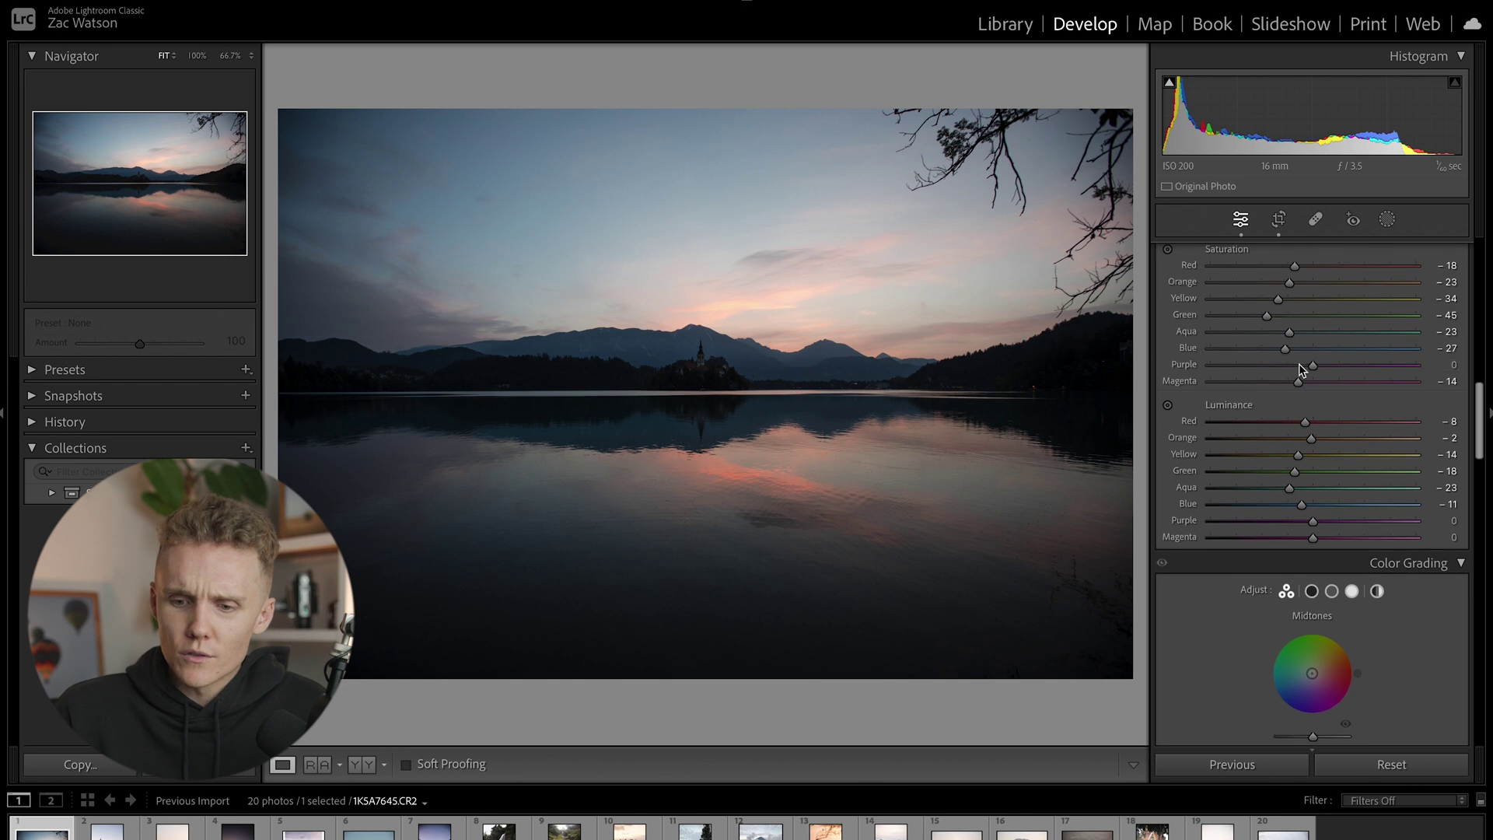
{"action": "left_click_drag", "start_coordinate": [1285, 349], "coordinate": [1258, 350]}
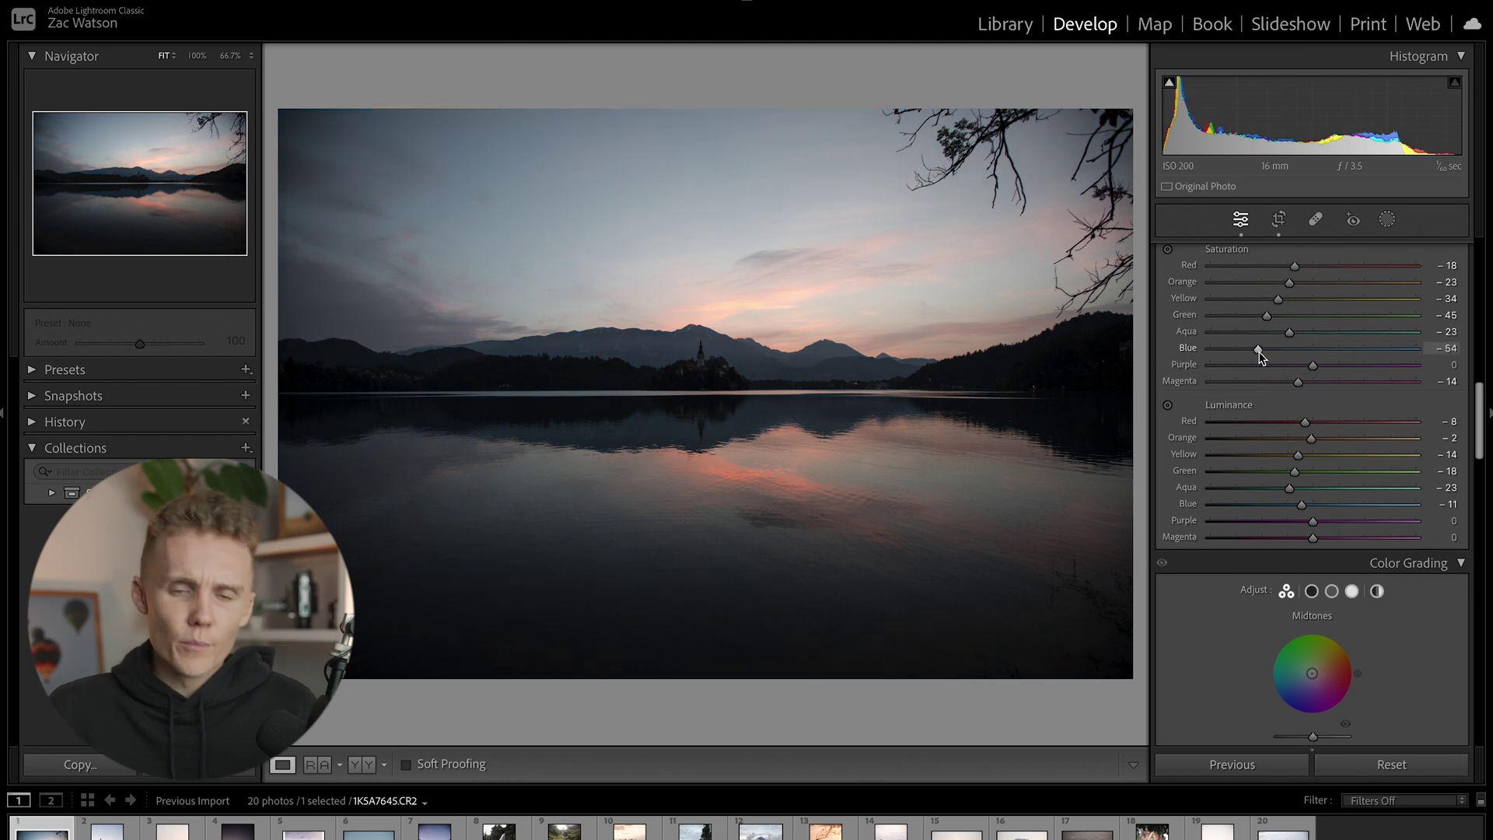
{"action": "key", "text": "ctrl+z"}
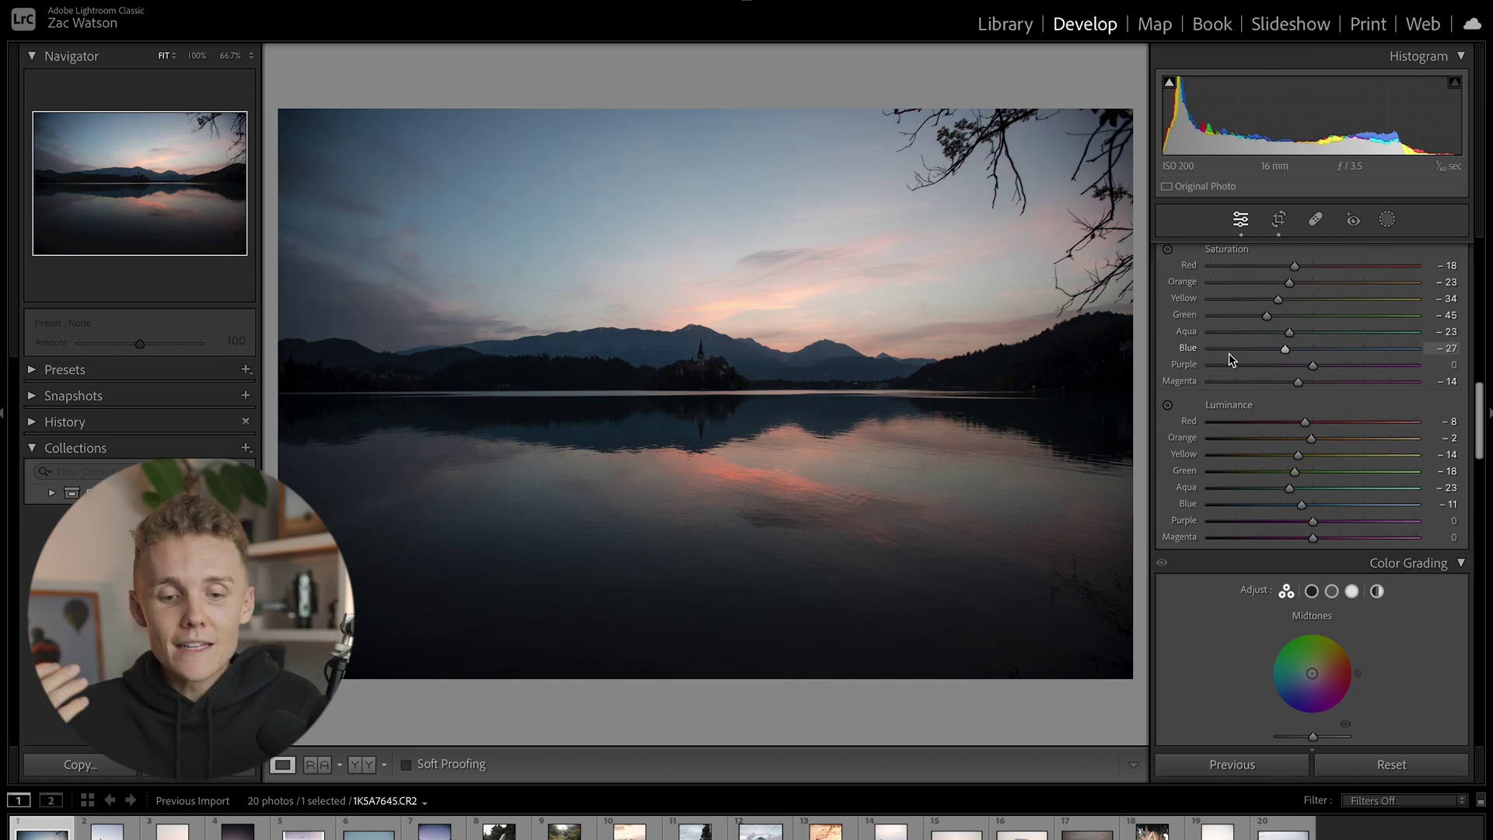
{"action": "key", "text": "backslash"}
{"action": "key", "text": "backslash"}
{"action": "key", "text": "backslash"}
{"action": "key", "text": "backslash"}
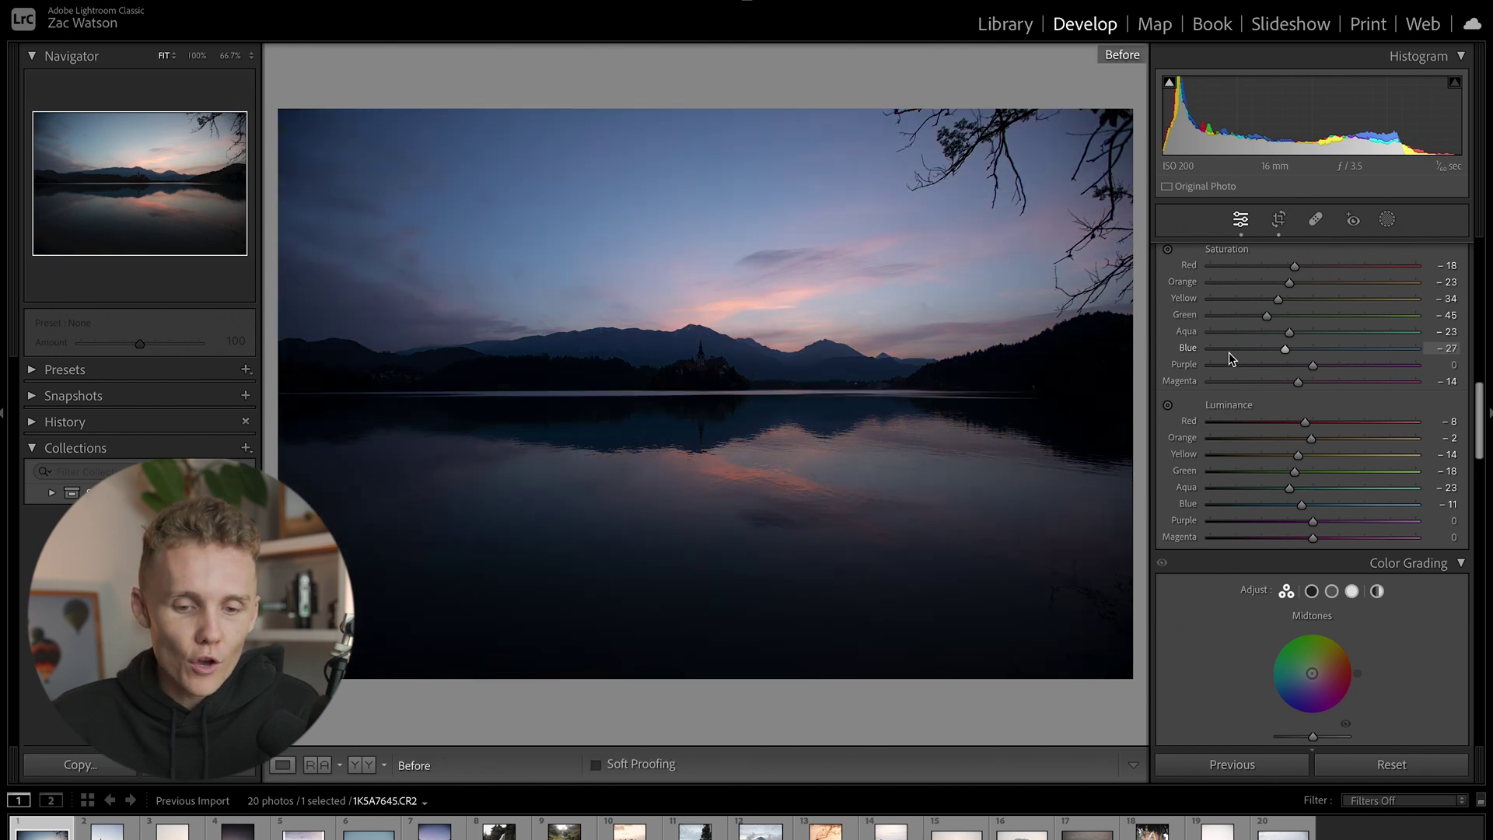
{"action": "scroll", "coordinate": [1230, 373], "scroll_direction": "up", "scroll_amount": 10}
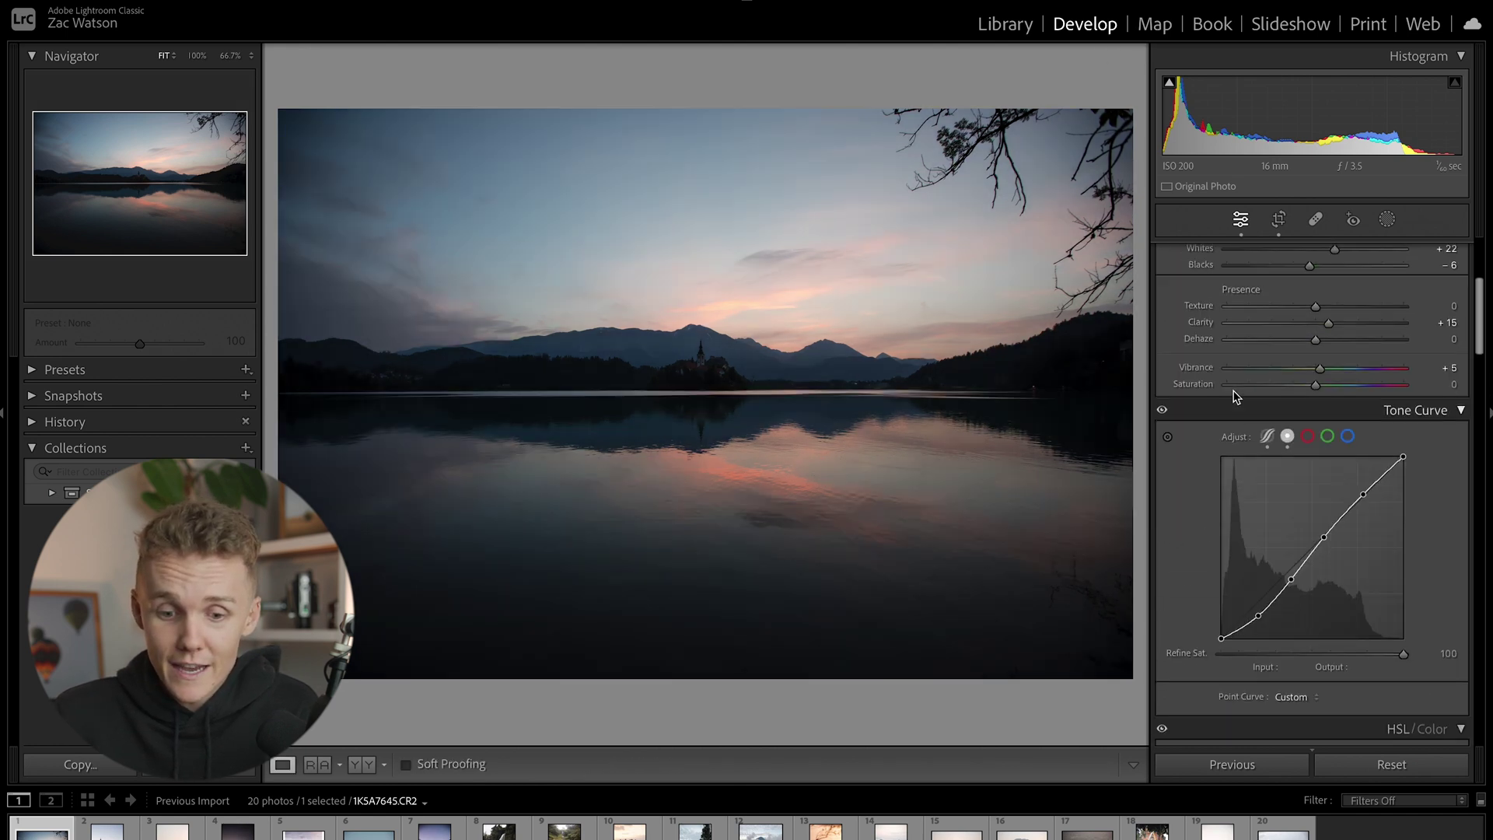
{"action": "key", "text": "backslash"}
{"action": "key", "text": "backslash"}
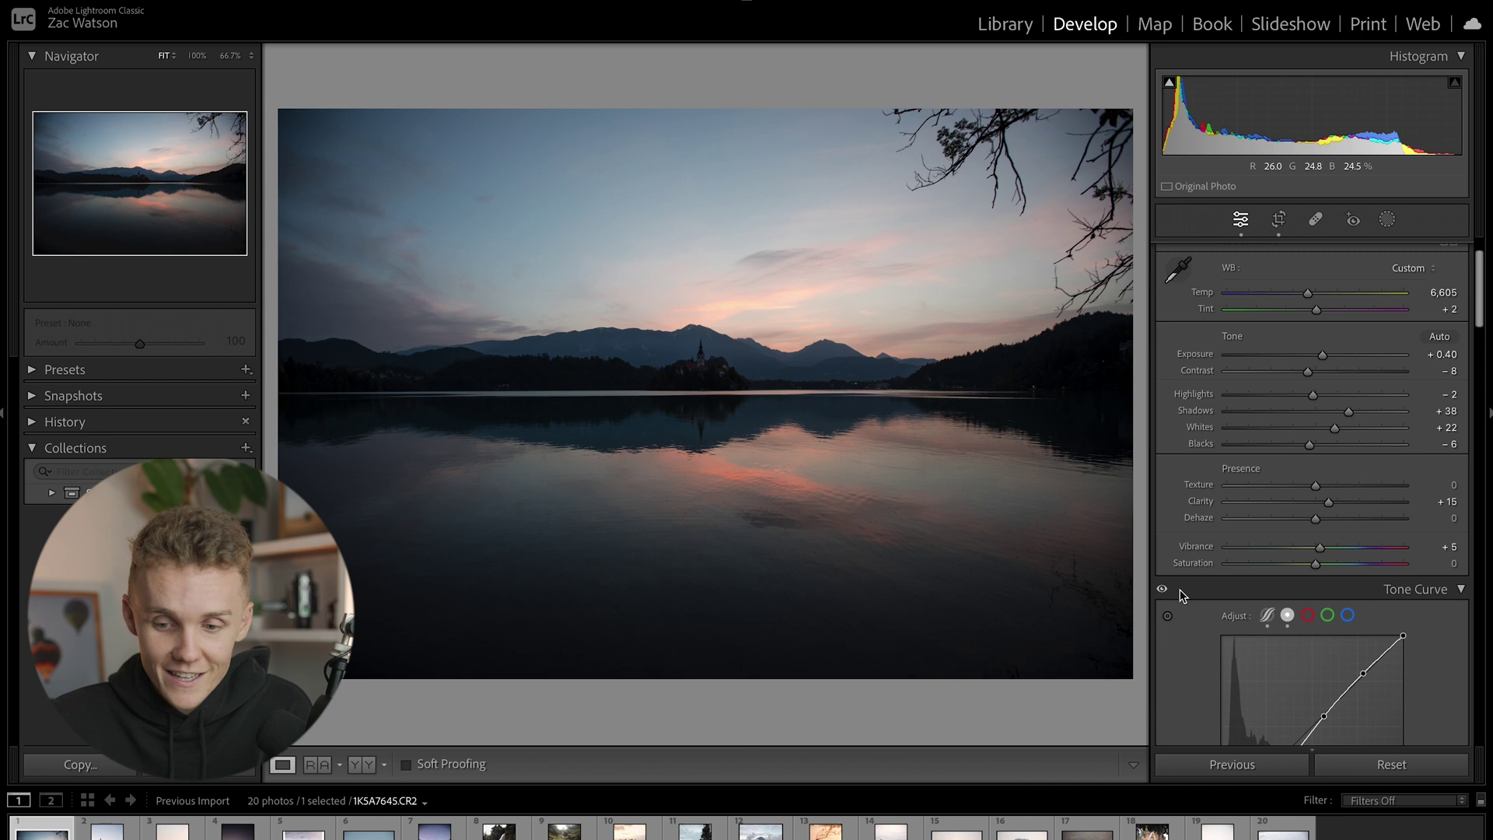
- Brighten the lake photo's shadows, then compare the castle photo with its original
{"action": "left_click_drag", "start_coordinate": [1346, 395], "coordinate": [1404, 424]}
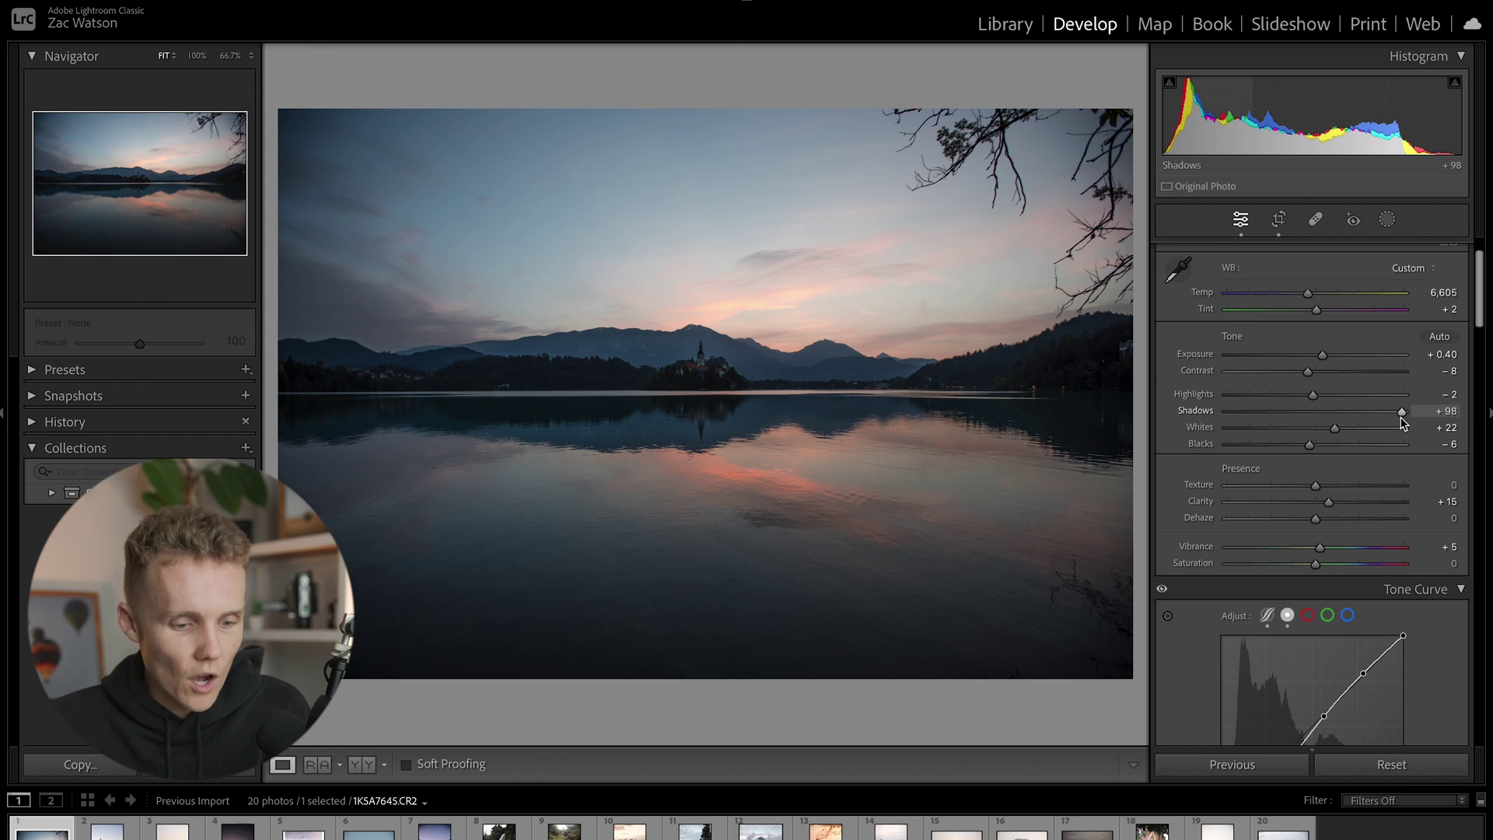
{"action": "key", "text": "Right"}
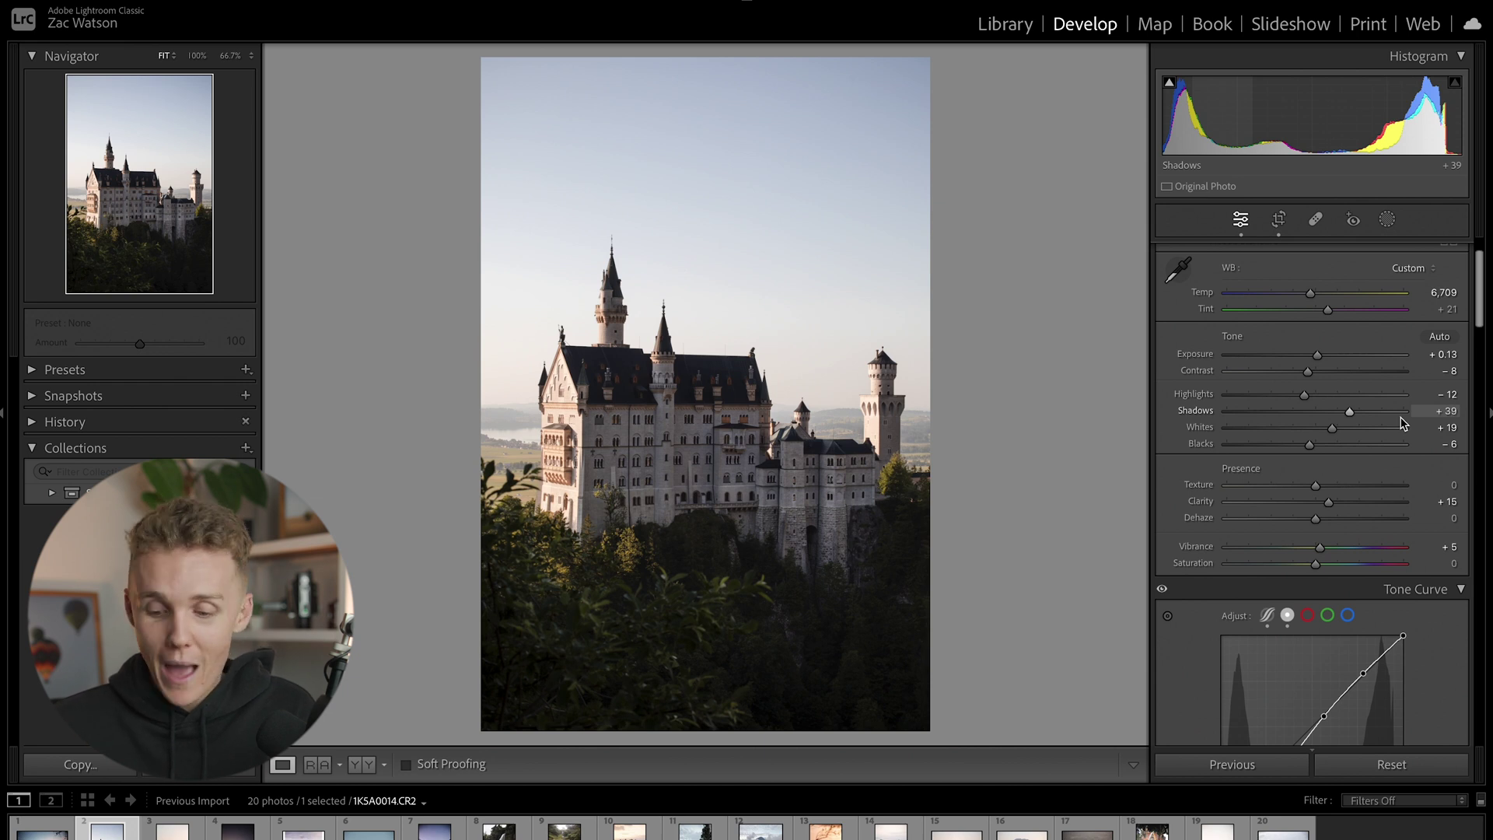
{"action": "key", "text": "backslash"}
{"action": "key", "text": "backslash"}
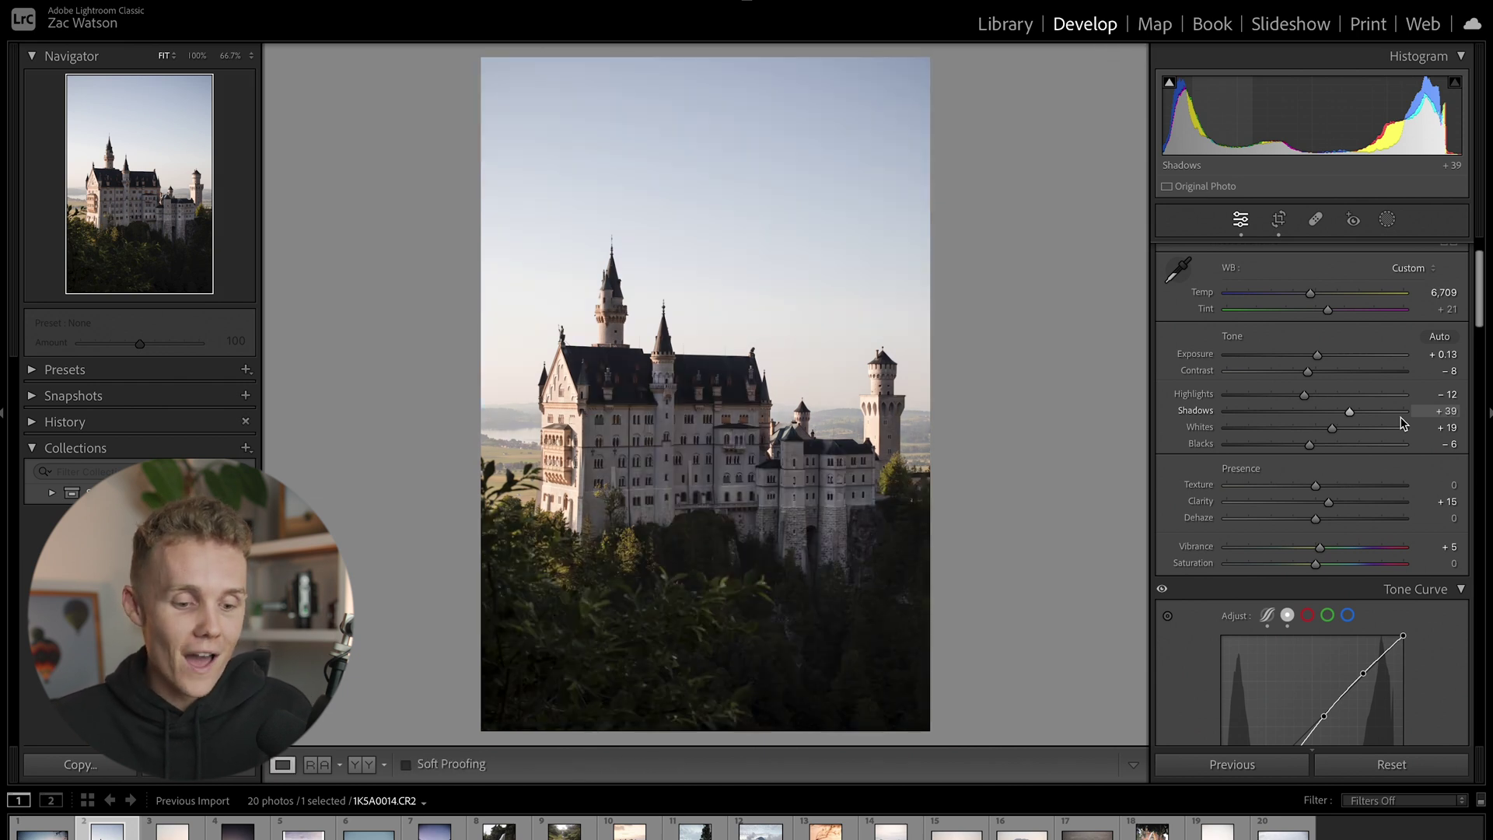
- Darken the hazy mountain photo's exposure to -0.70 and start cropping it
{"action": "key", "text": "Right"}
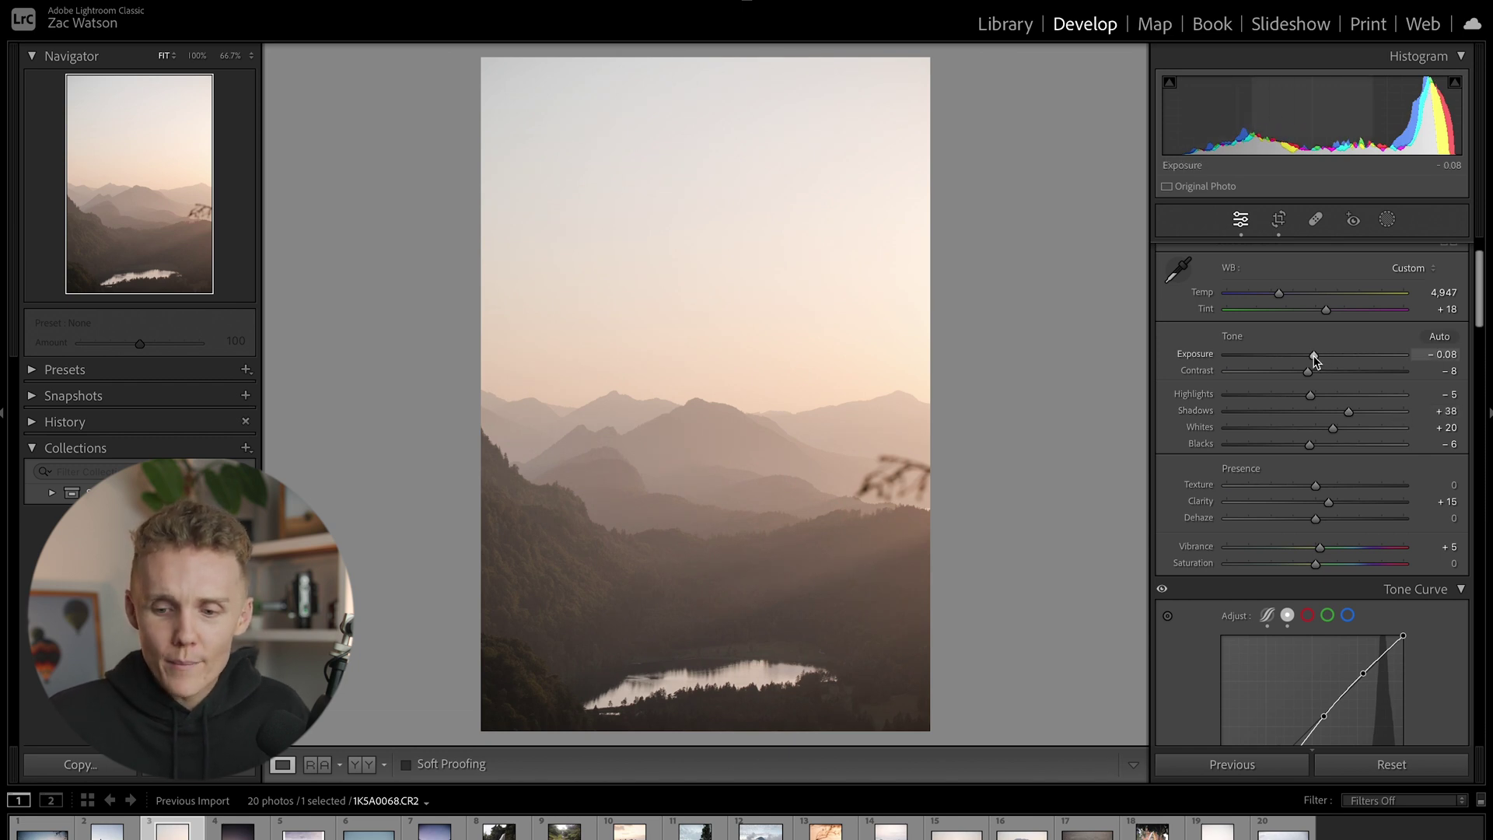
{"action": "left_click_drag", "start_coordinate": [1314, 355], "coordinate": [1302, 355]}
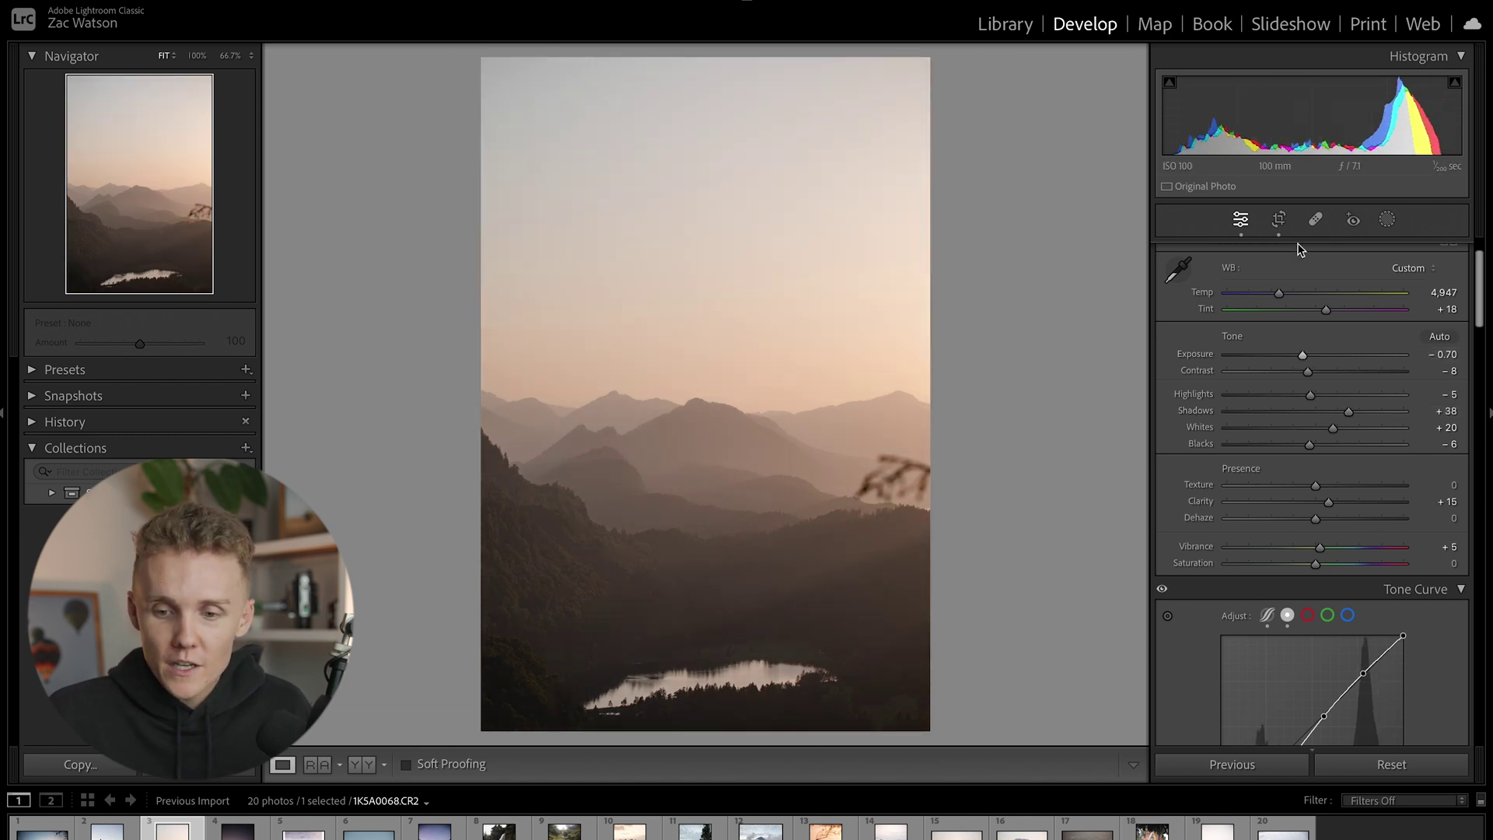
{"action": "left_click", "coordinate": [1279, 219]}
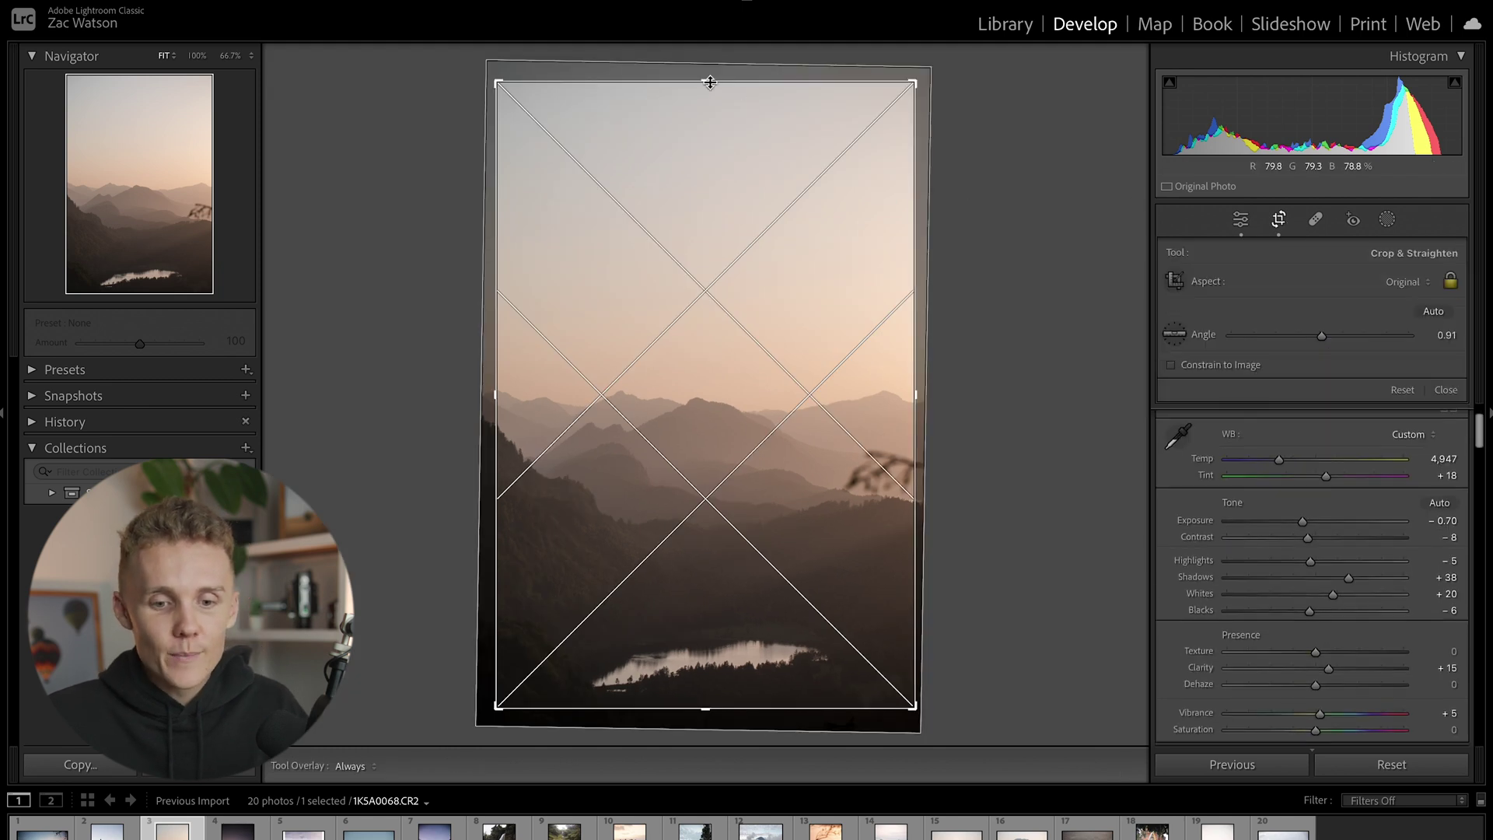
- Tighten the hazy mountain photo's crop from the top edge and apply it
{"action": "left_click_drag", "start_coordinate": [710, 81], "coordinate": [709, 153]}
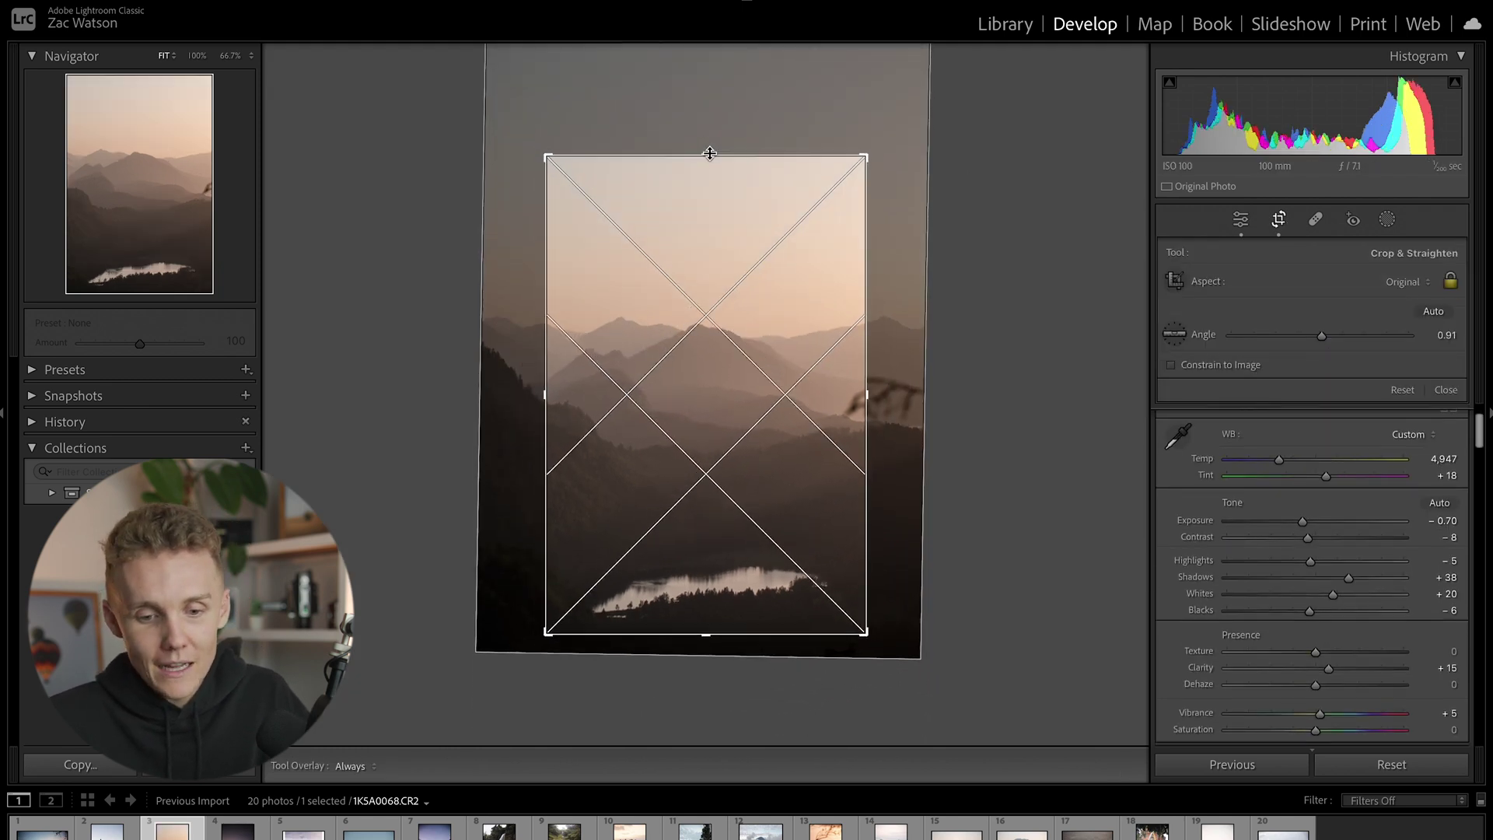
{"action": "key", "text": "Return"}
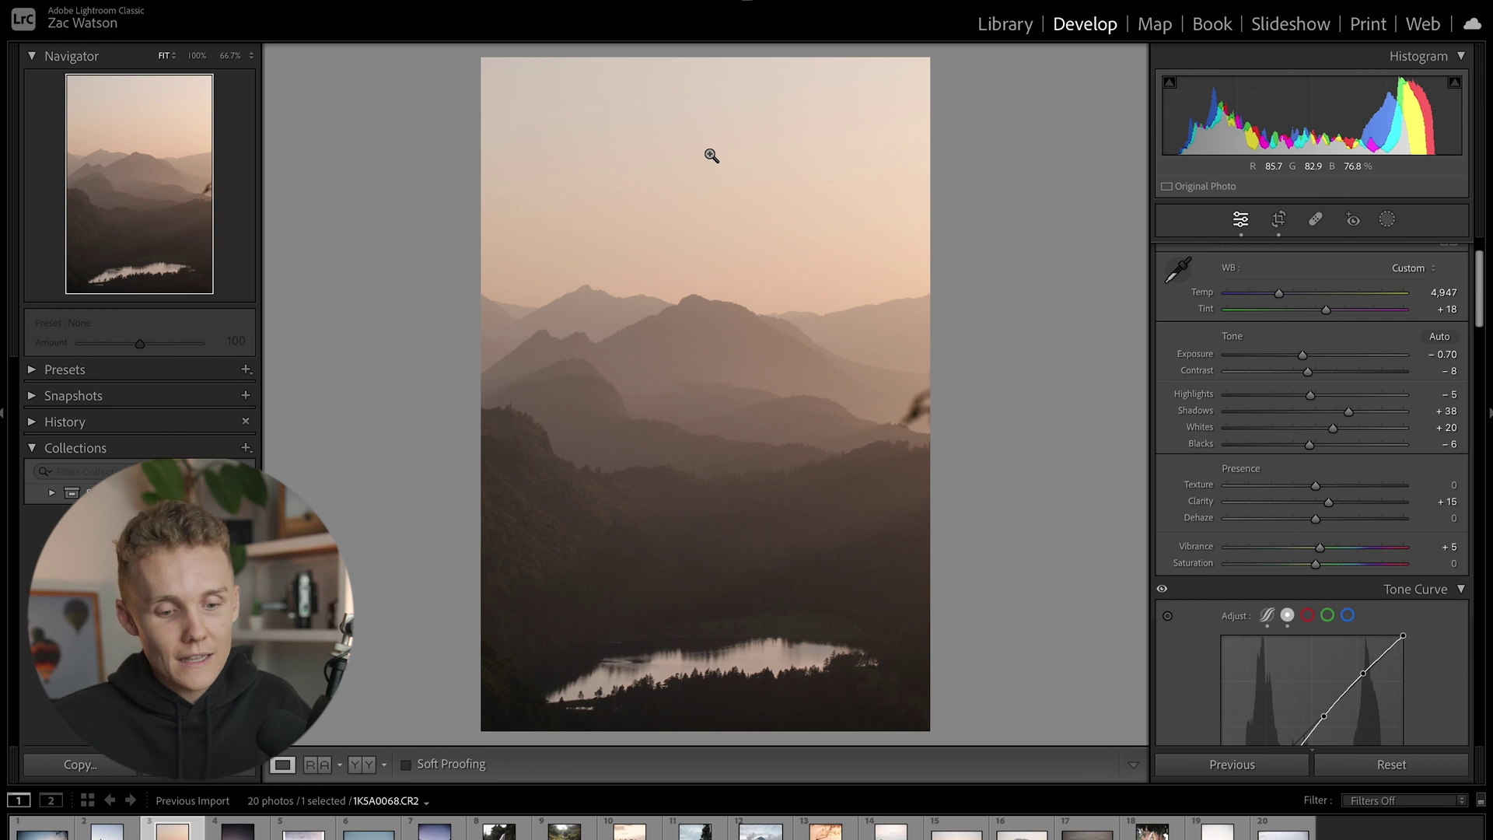
{"action": "key", "text": "Right"}
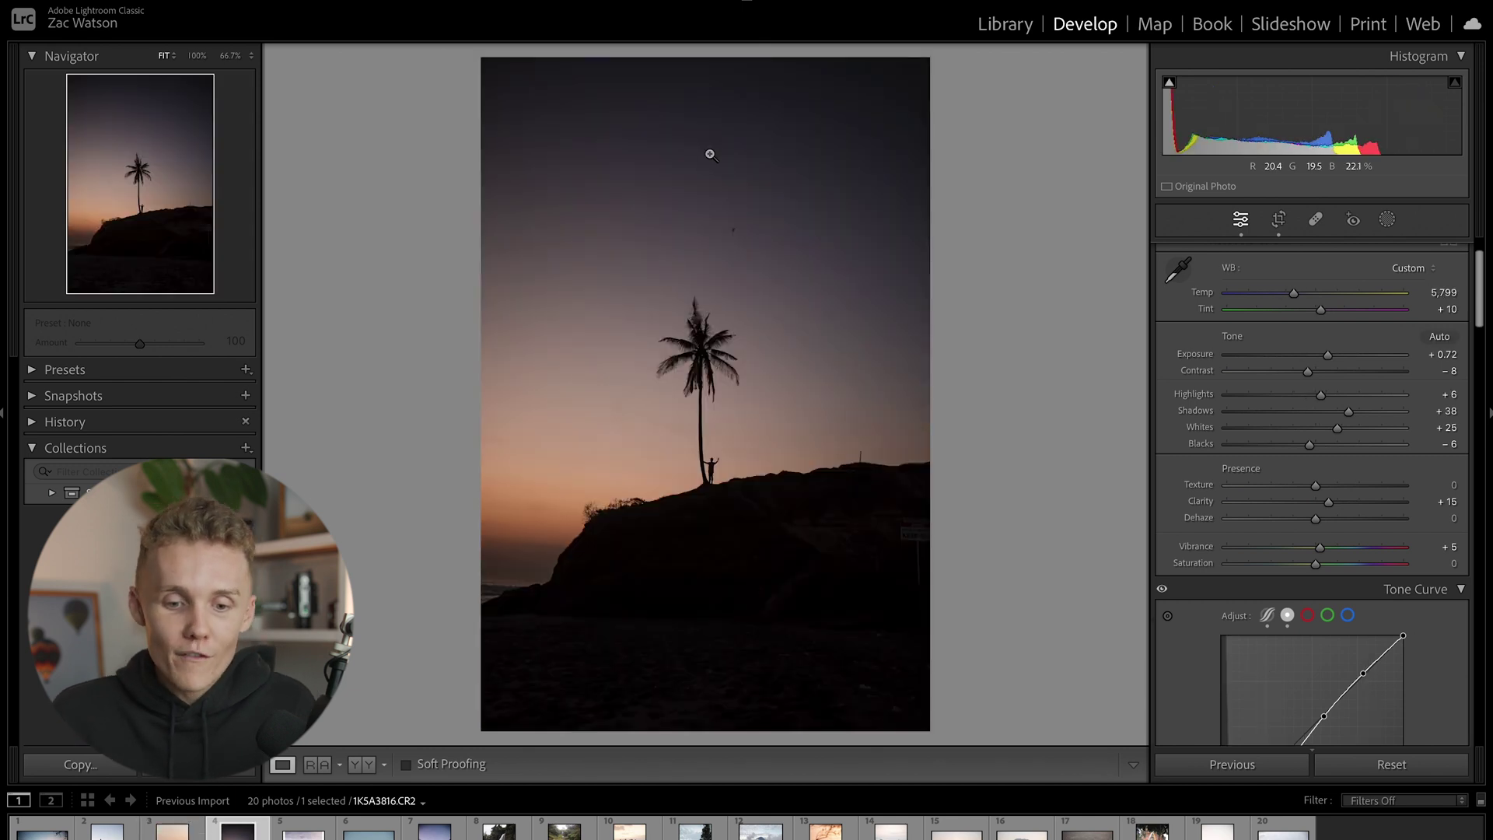
- Compare the palm-tree silhouette photo with its original and straighten it slightly by rotating the crop
{"action": "key", "text": "backslash"}
{"action": "key", "text": "backslash"}
{"action": "key", "text": "backslash"}
{"action": "key", "text": "backslash"}
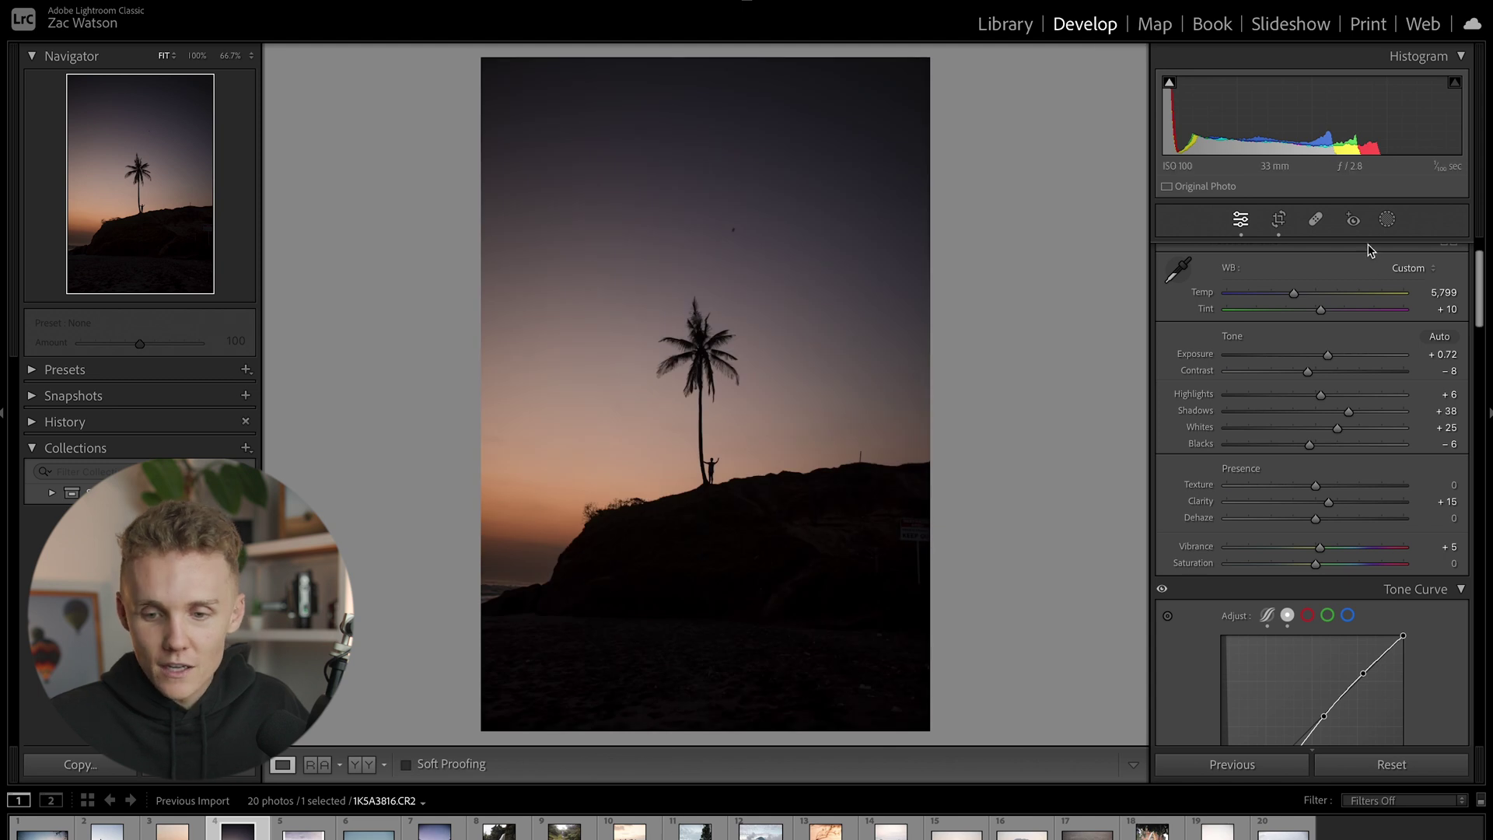
{"action": "left_click", "coordinate": [1278, 218]}
{"action": "left_click_drag", "start_coordinate": [1097, 377], "coordinate": [1069, 375]}
{"action": "key", "text": "Return"}
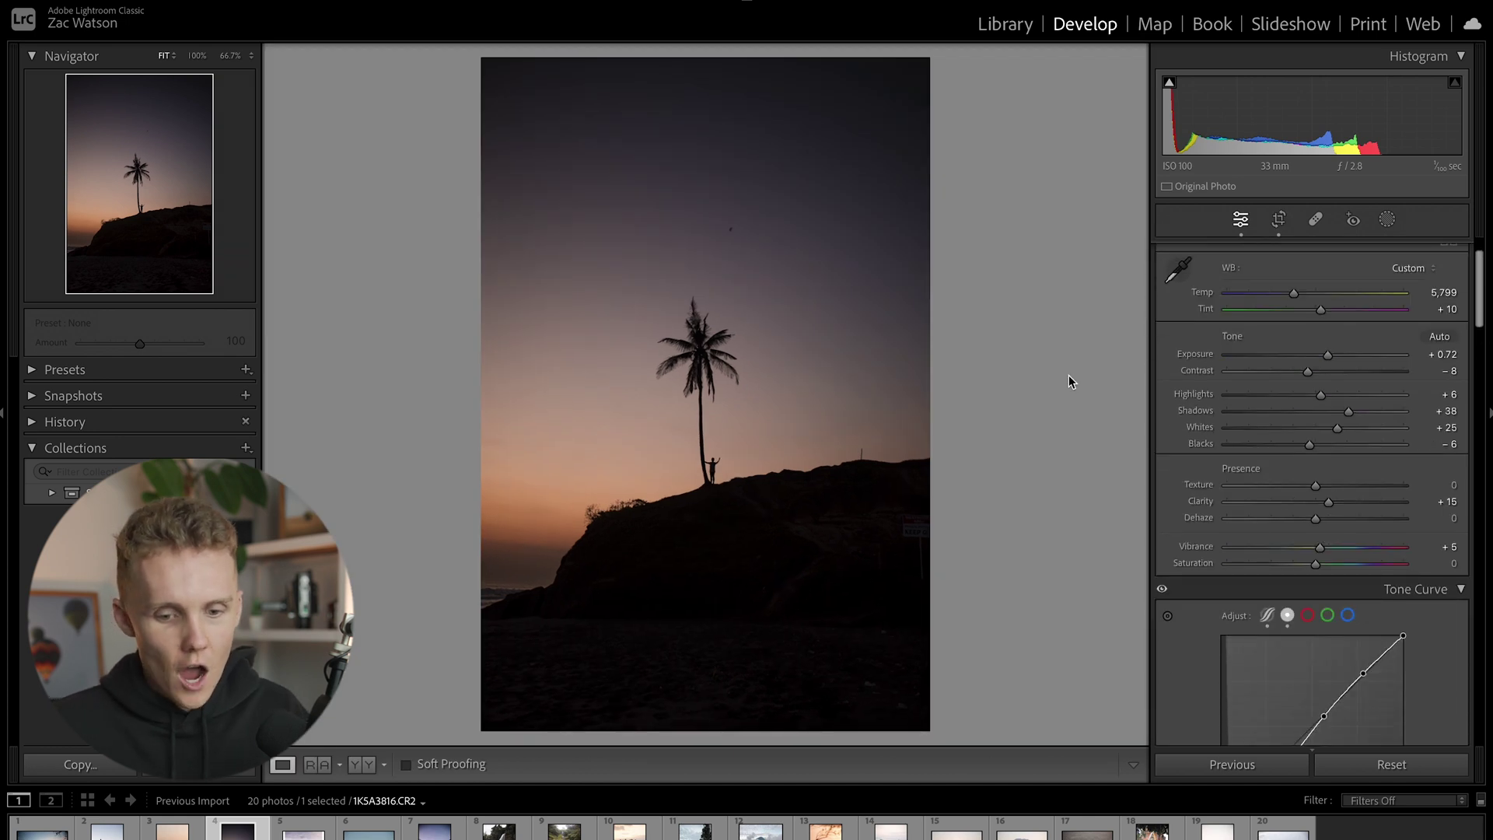
{"action": "key", "text": "Right"}
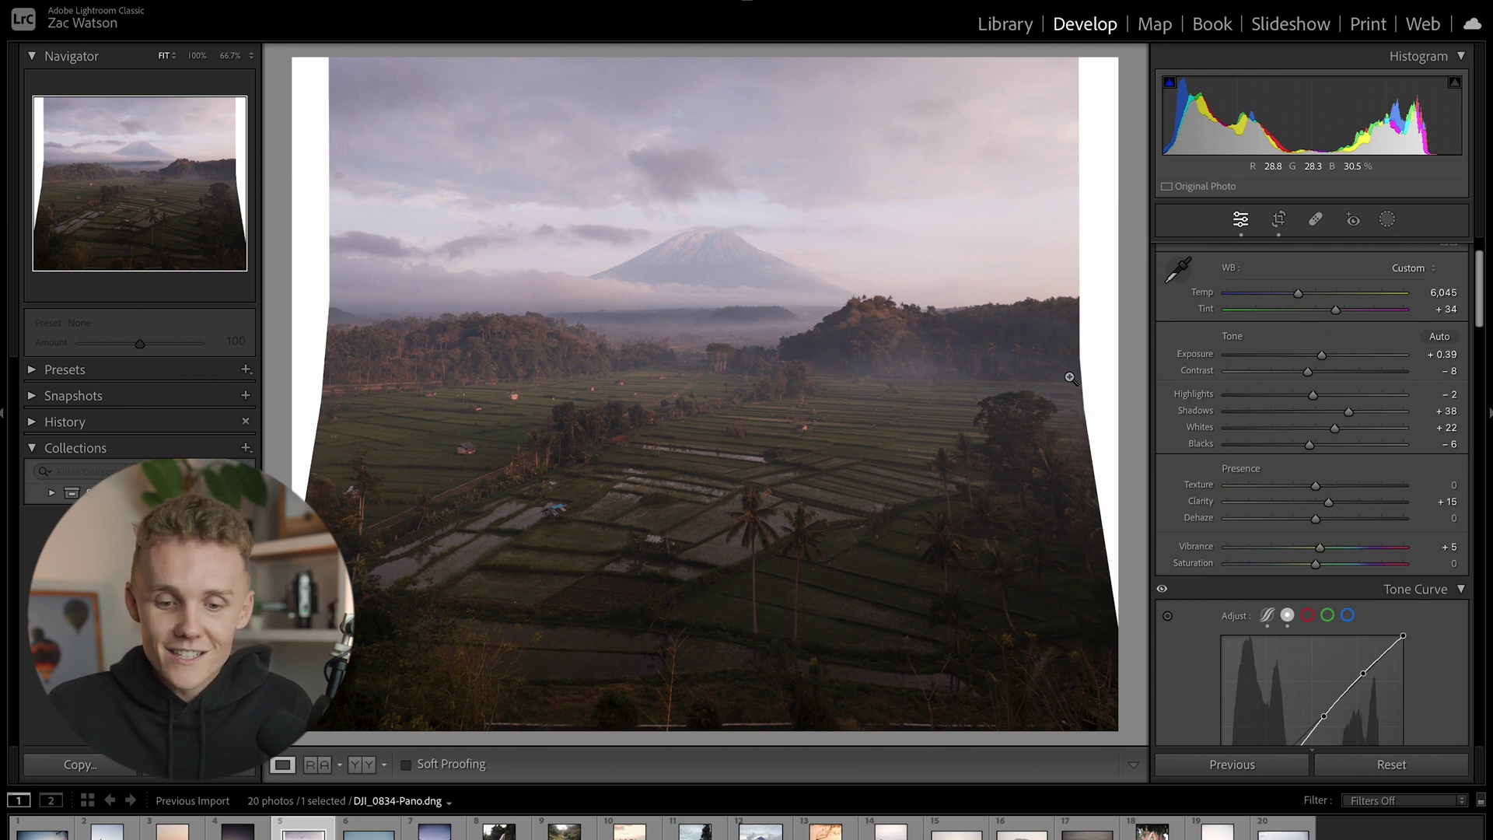
- Crop the rice-field panorama to a 4 x 5 / 8 x 10 portrait ratio
{"action": "left_click", "coordinate": [1279, 220]}
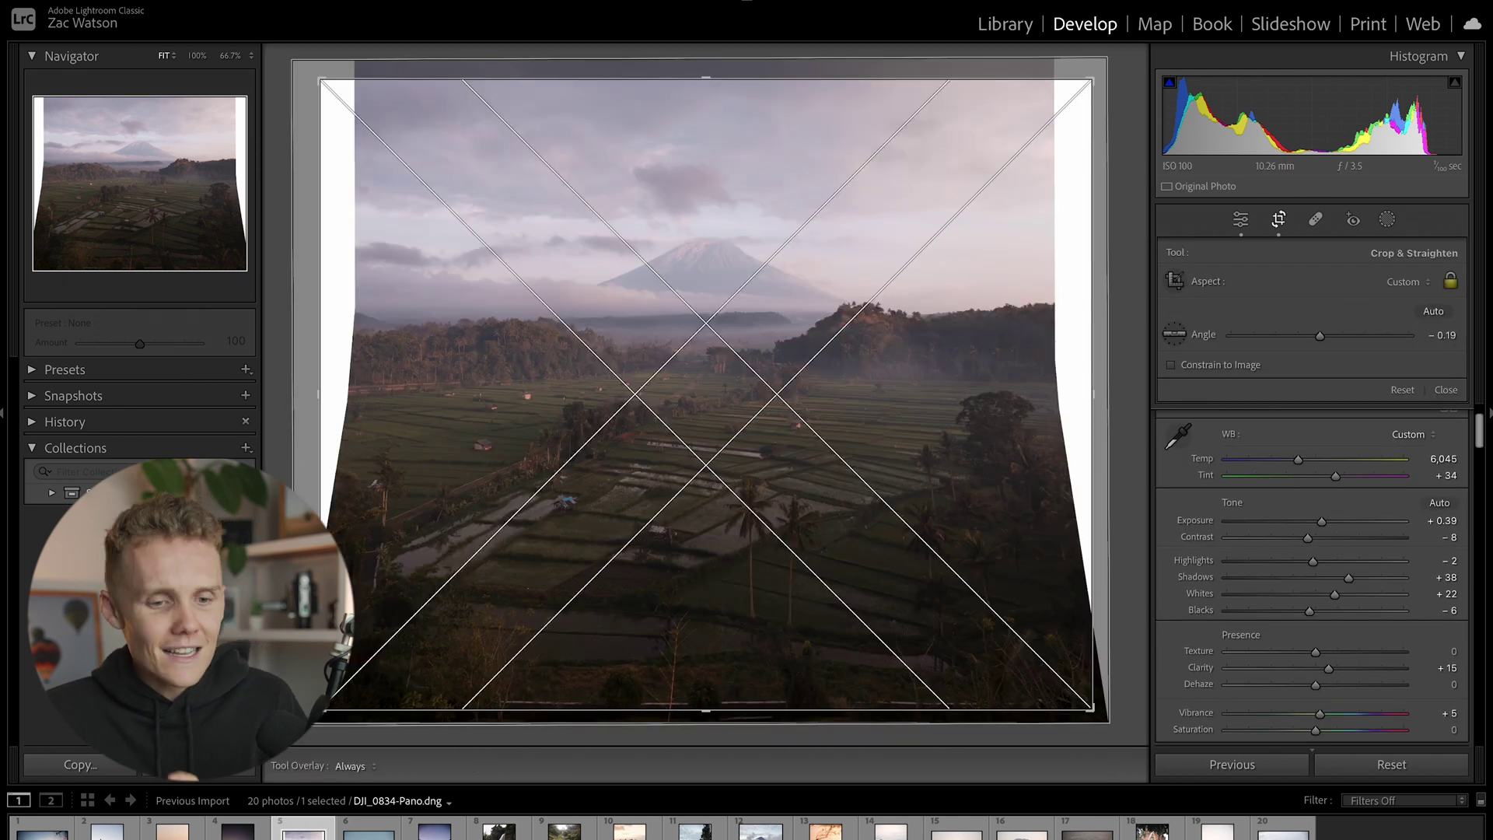
{"action": "left_click", "coordinate": [1406, 282]}
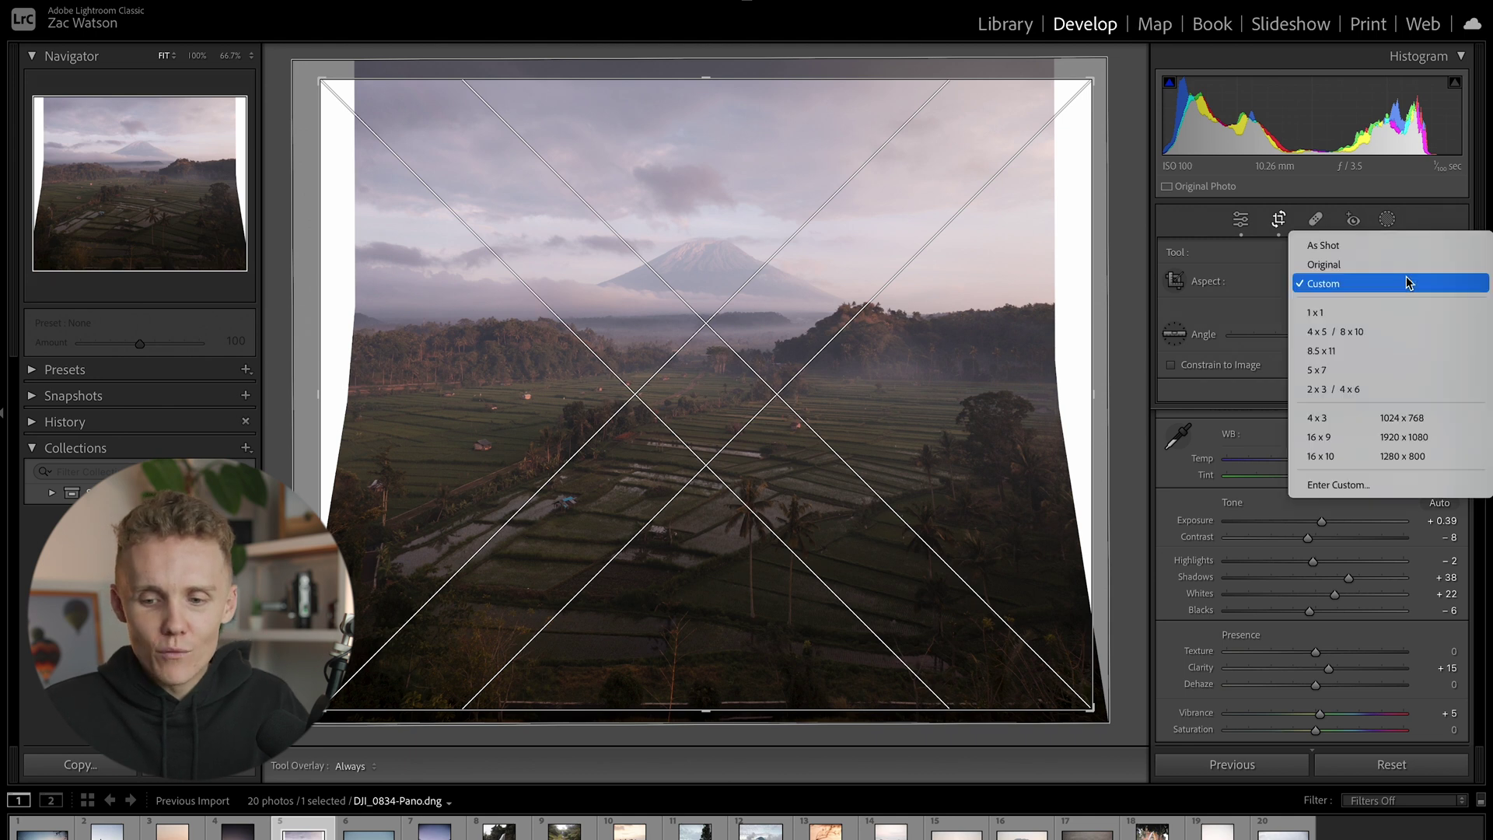
{"action": "left_click", "coordinate": [1337, 341]}
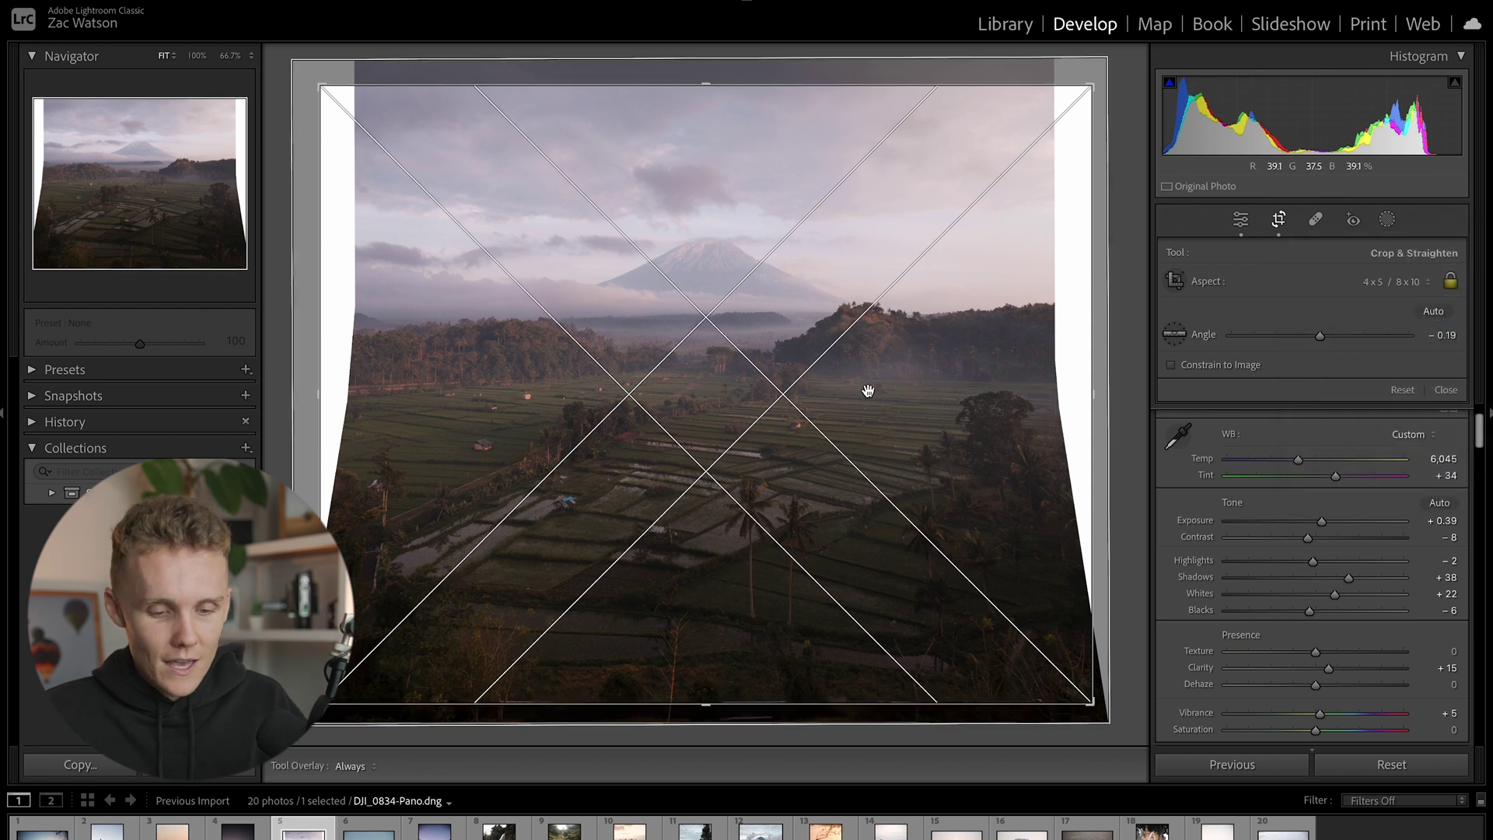
{"action": "key", "text": "Return"}
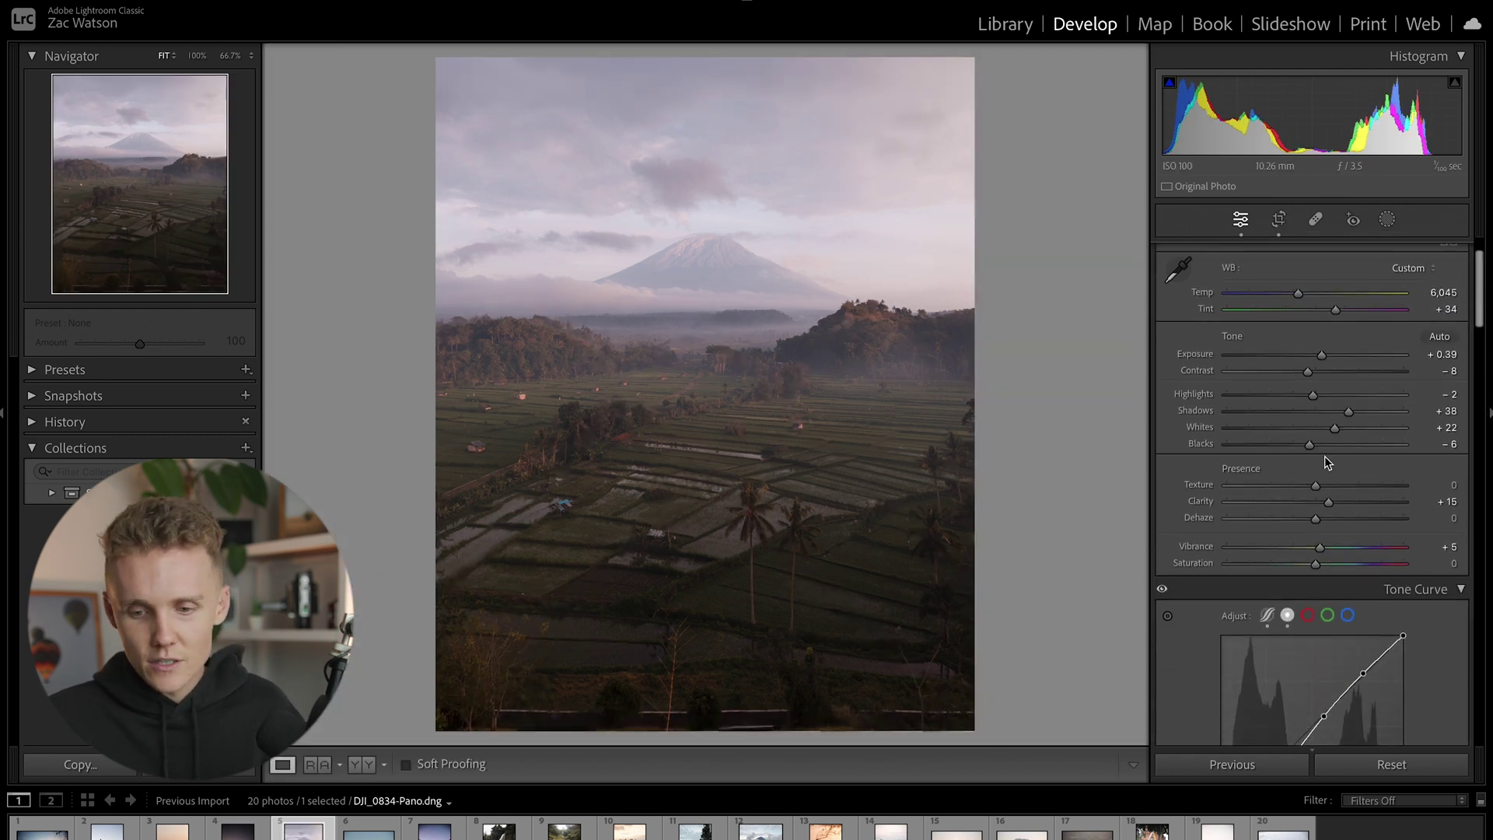
- Shift the panorama's tint away from magenta and raise its highlights
{"action": "left_click_drag", "start_coordinate": [1332, 309], "coordinate": [1309, 296]}
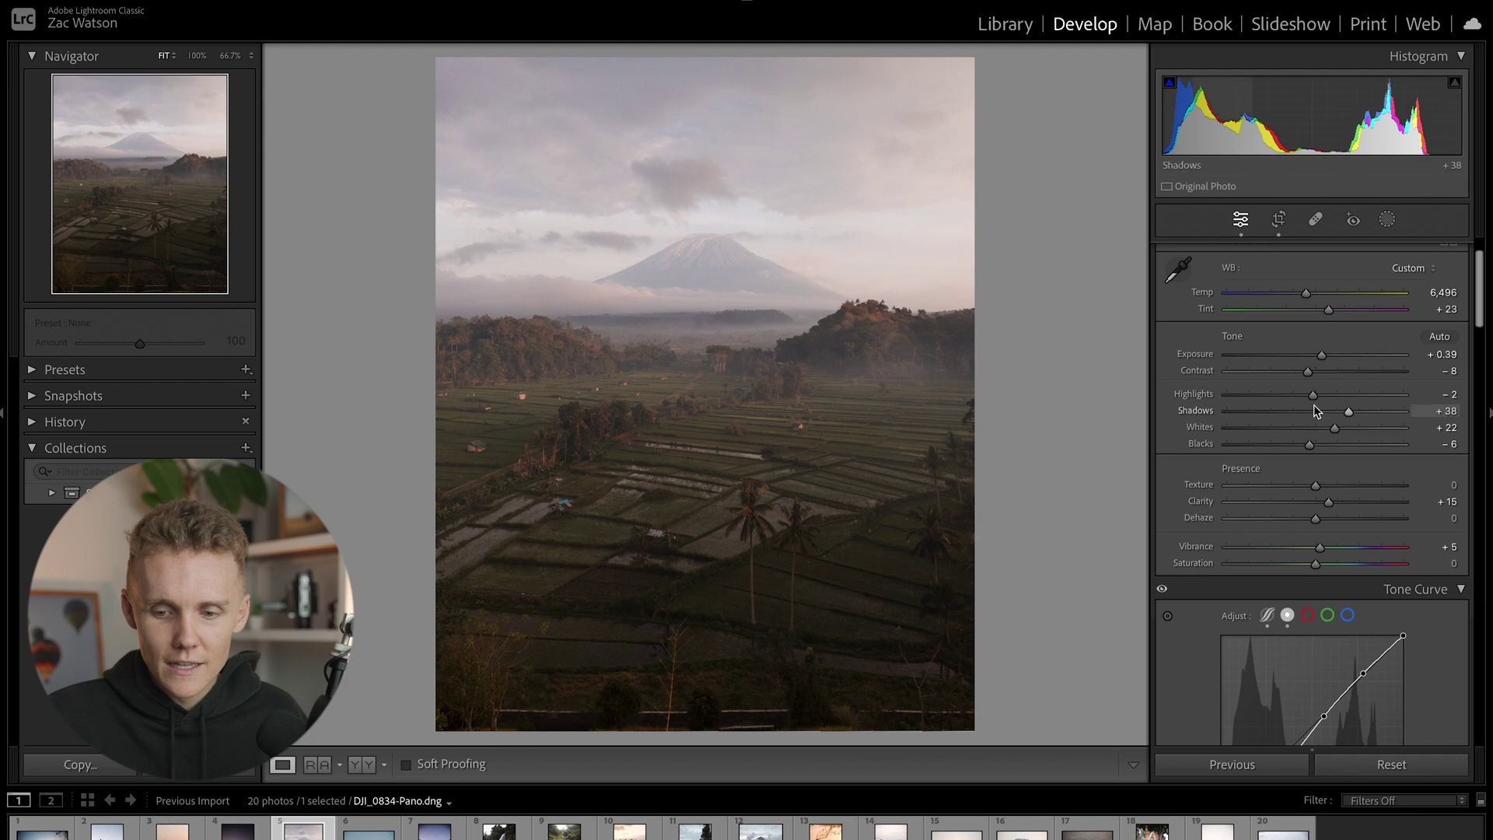
{"action": "left_click_drag", "start_coordinate": [1313, 399], "coordinate": [1329, 401]}
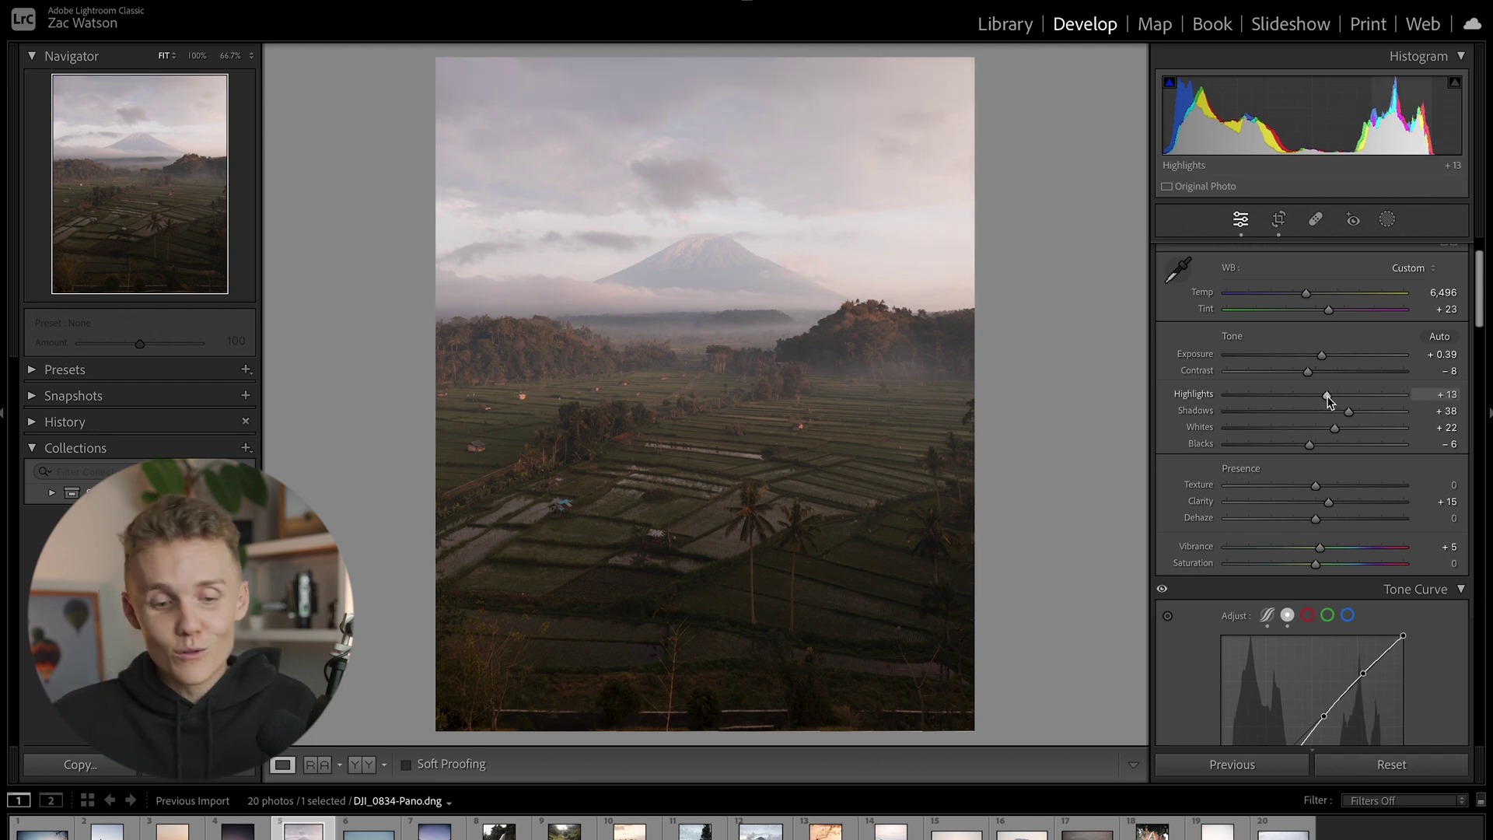
{"action": "key", "text": "Right"}
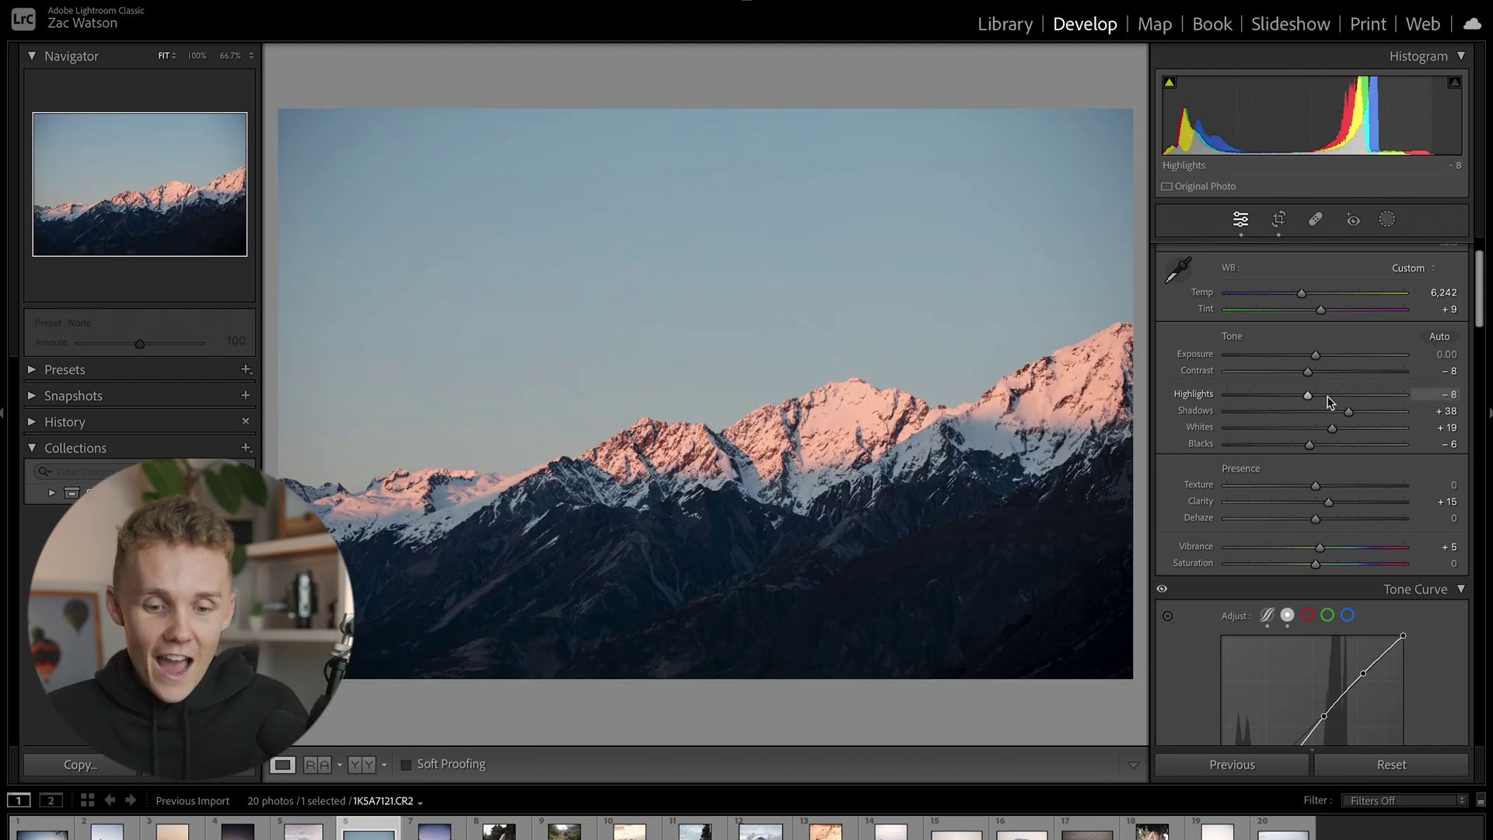
- Compare the snowy peaks photo with its original, then revisit the first four edited photos
{"action": "key", "text": "backslash"}
{"action": "key", "text": "backslash"}
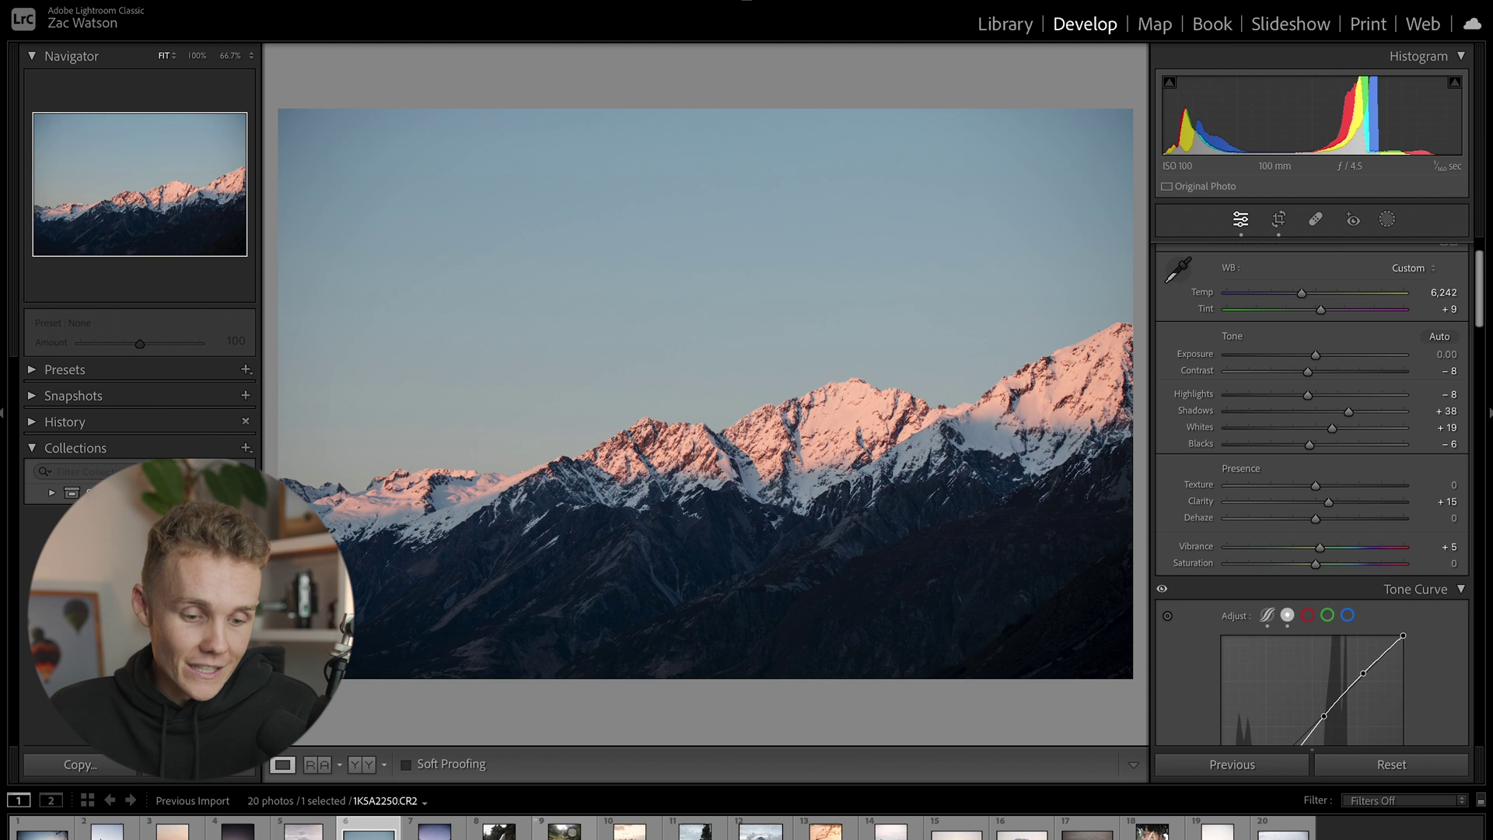
{"action": "left_click", "coordinate": [42, 830]}
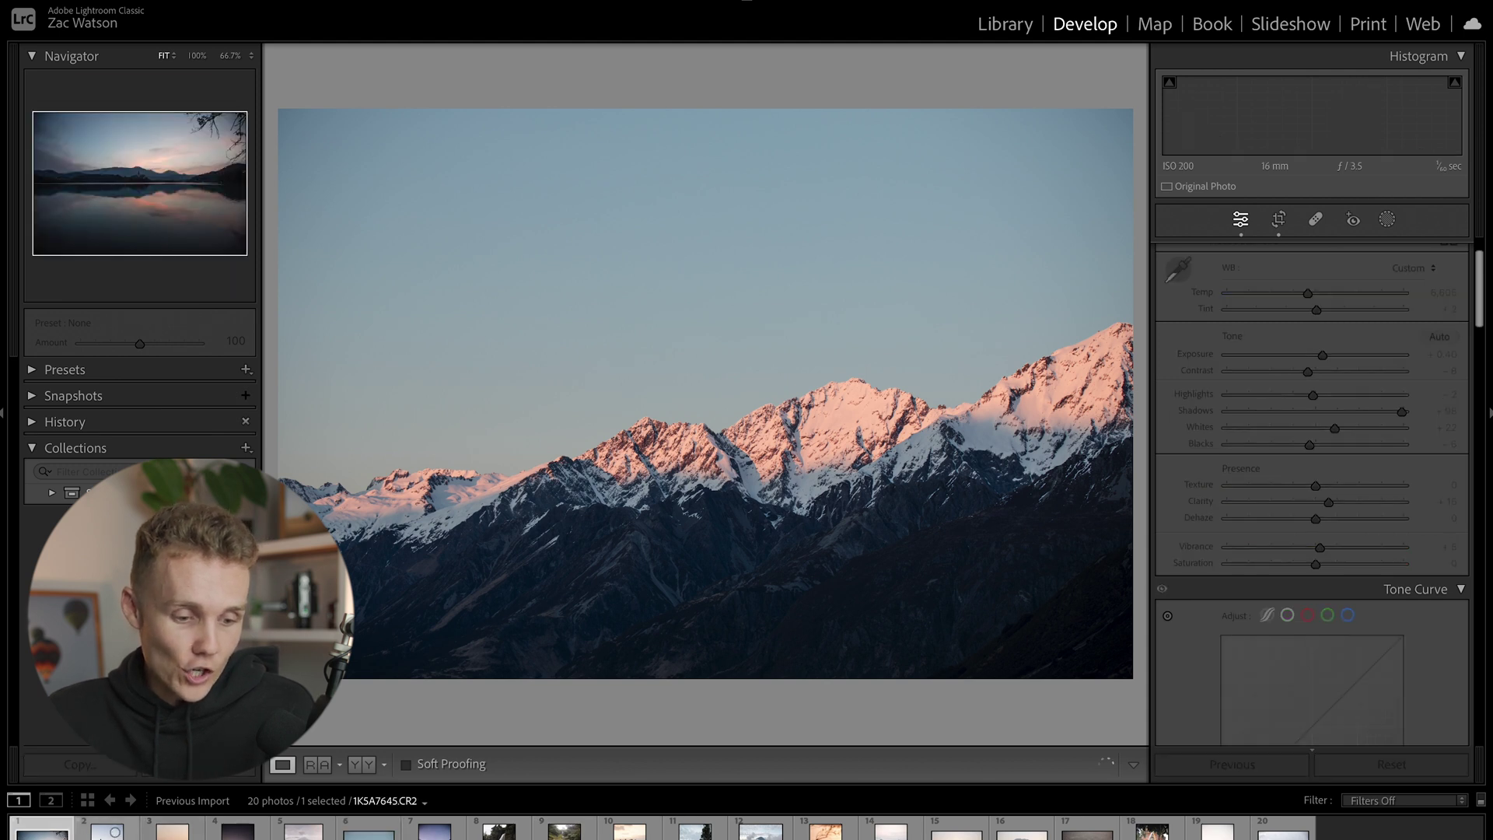
{"action": "left_click", "coordinate": [108, 830]}
{"action": "left_click", "coordinate": [175, 830]}
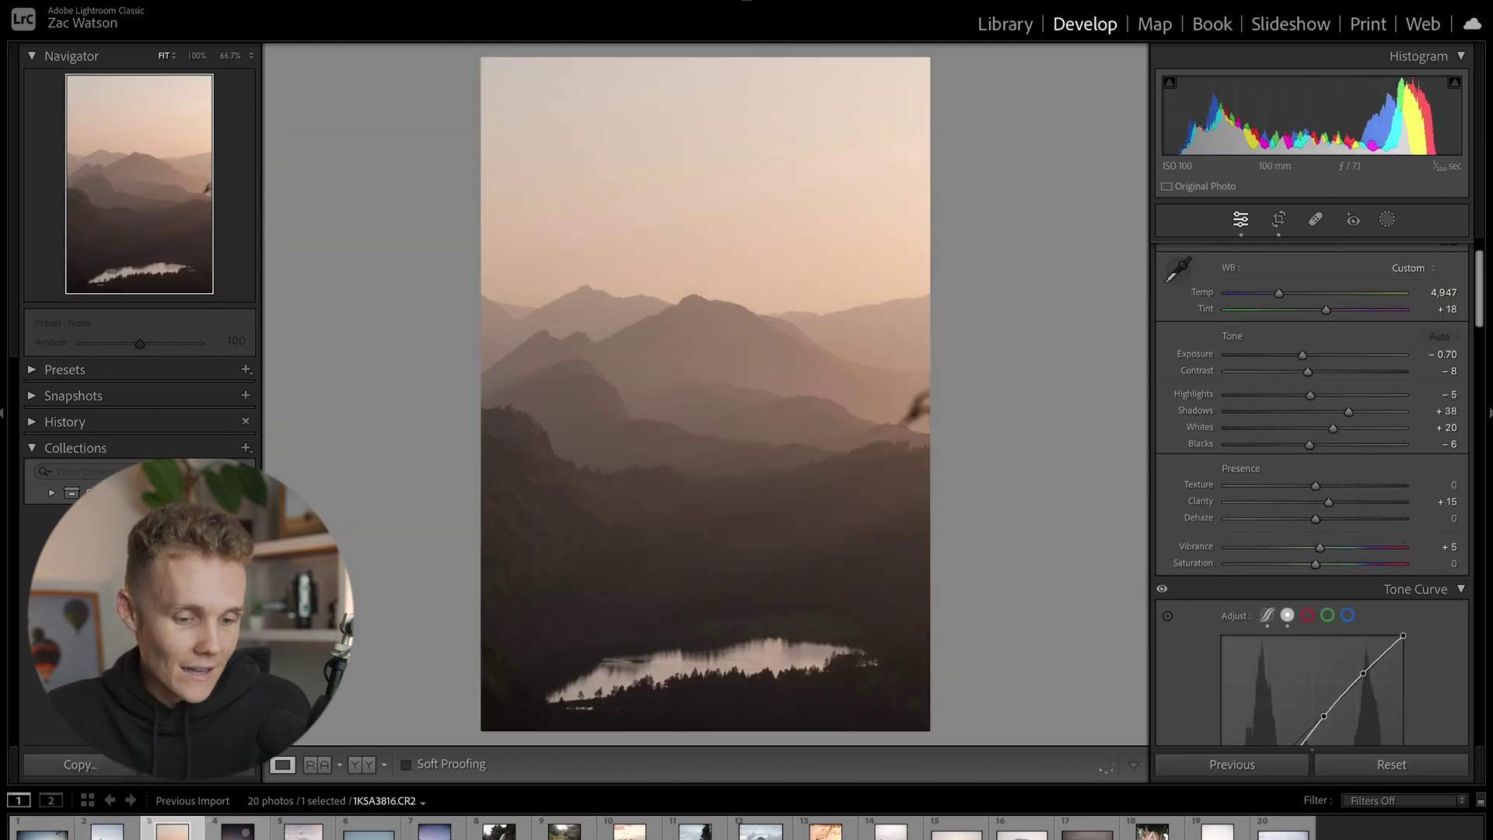
{"action": "left_click", "coordinate": [238, 831]}
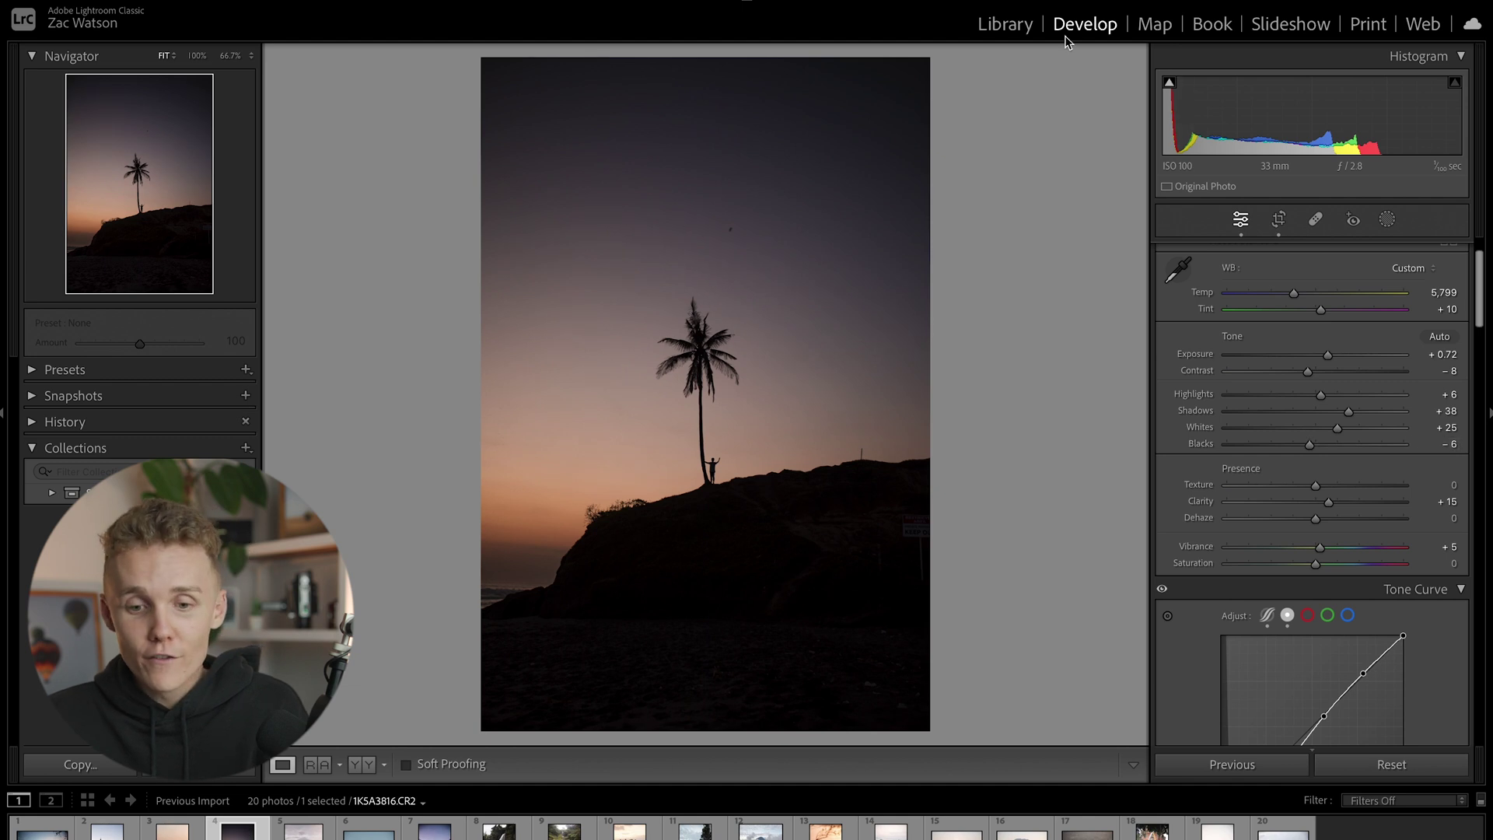
- Pick the misty palm terraces photo 1KSA2250.CR2 from the Library grid and open it in Develop
{"action": "left_click", "coordinate": [1006, 24]}
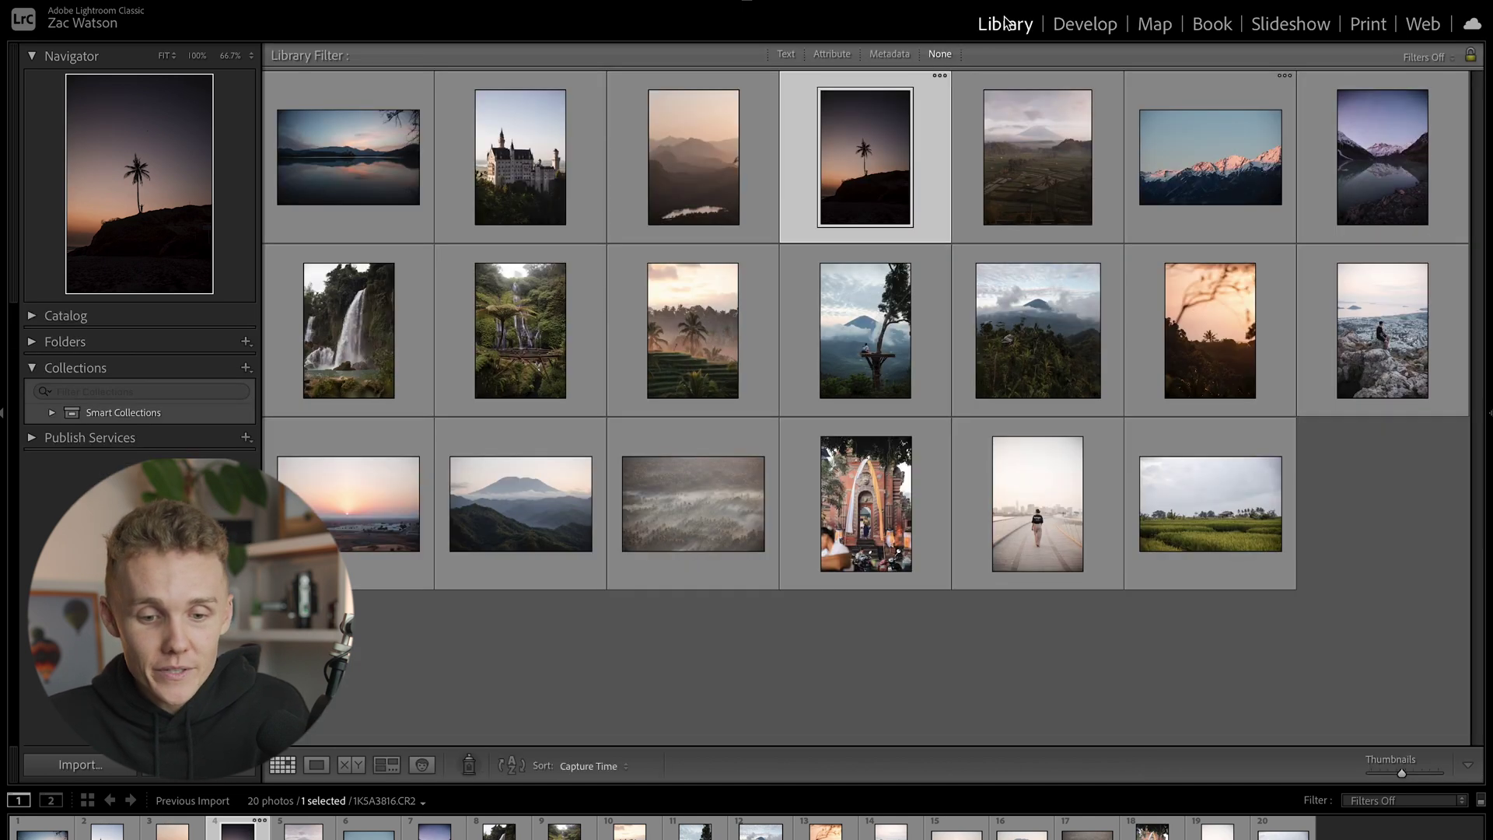
{"action": "double_click", "coordinate": [720, 328]}
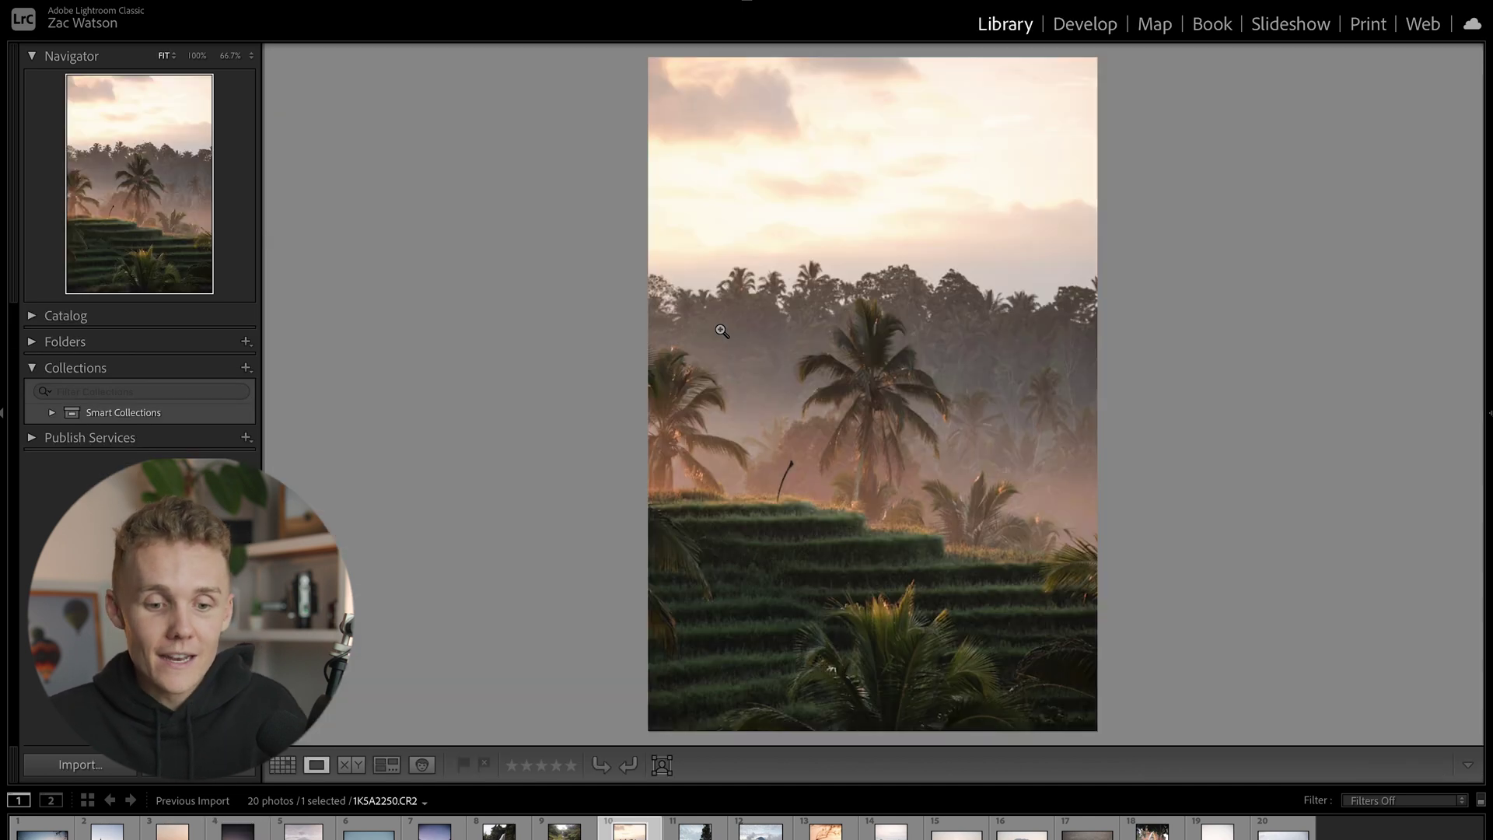
{"action": "left_click", "coordinate": [1075, 33]}
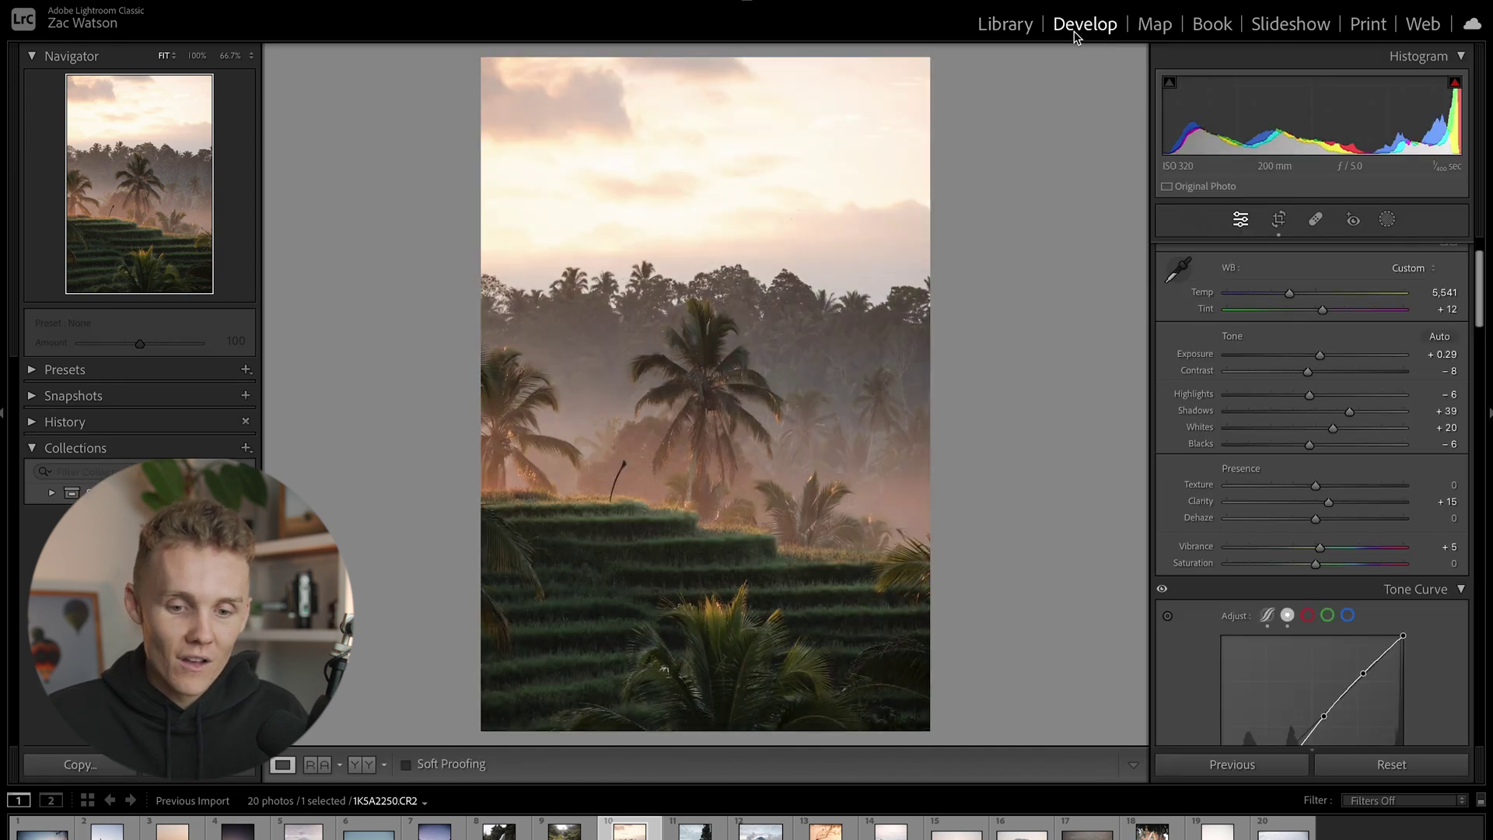